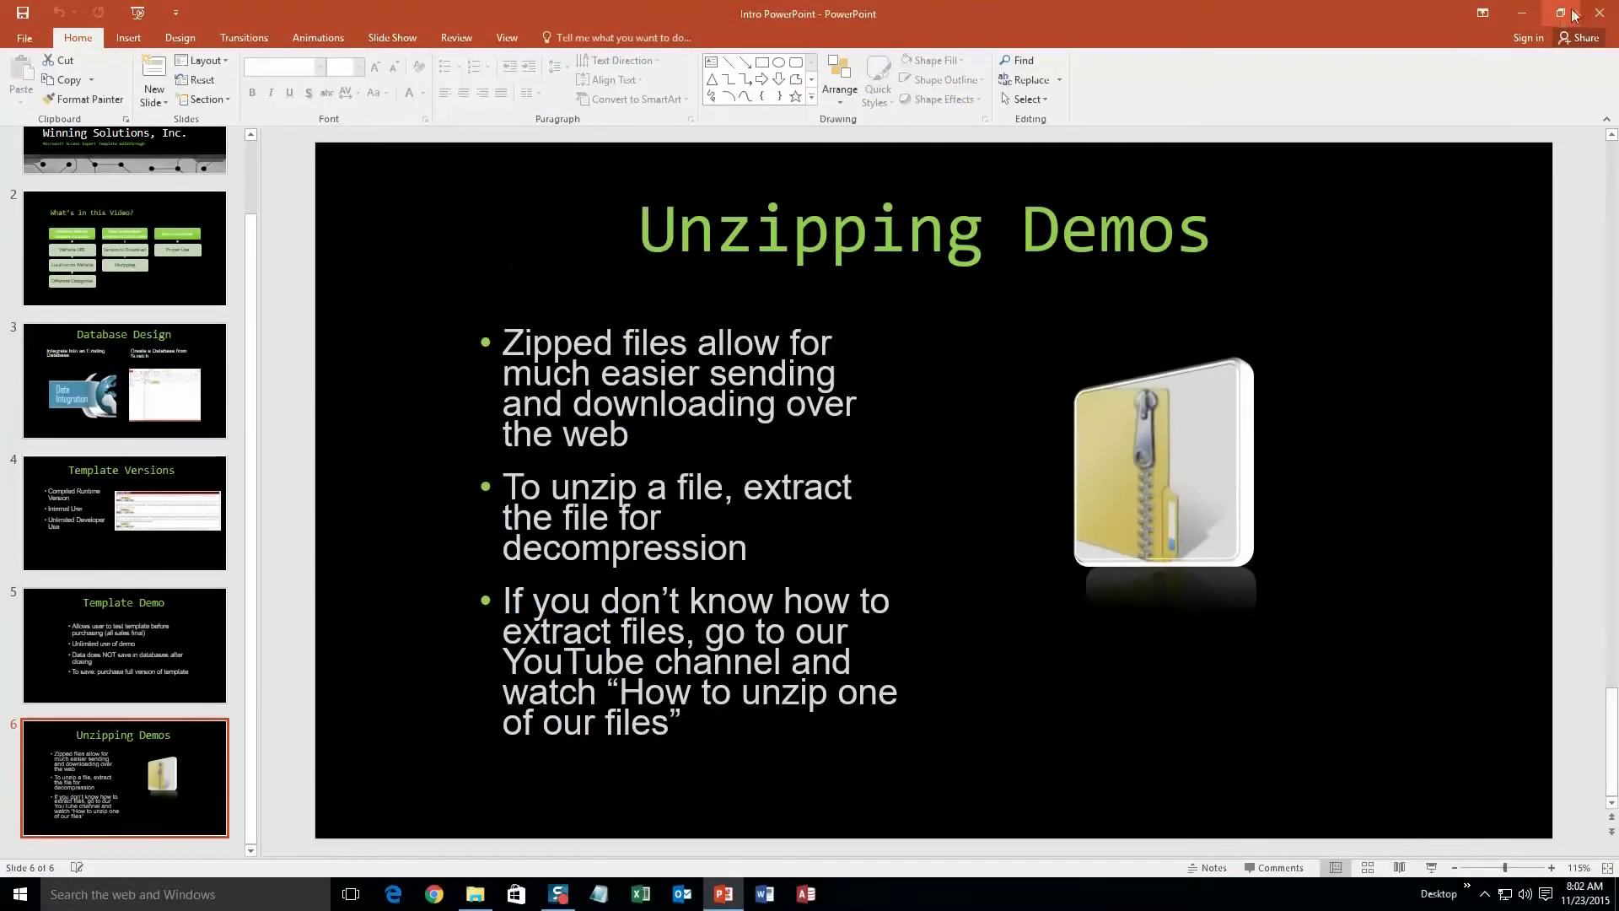
- Close the PowerPoint presentation, returning to the Downloads folder
click(1584, 14)
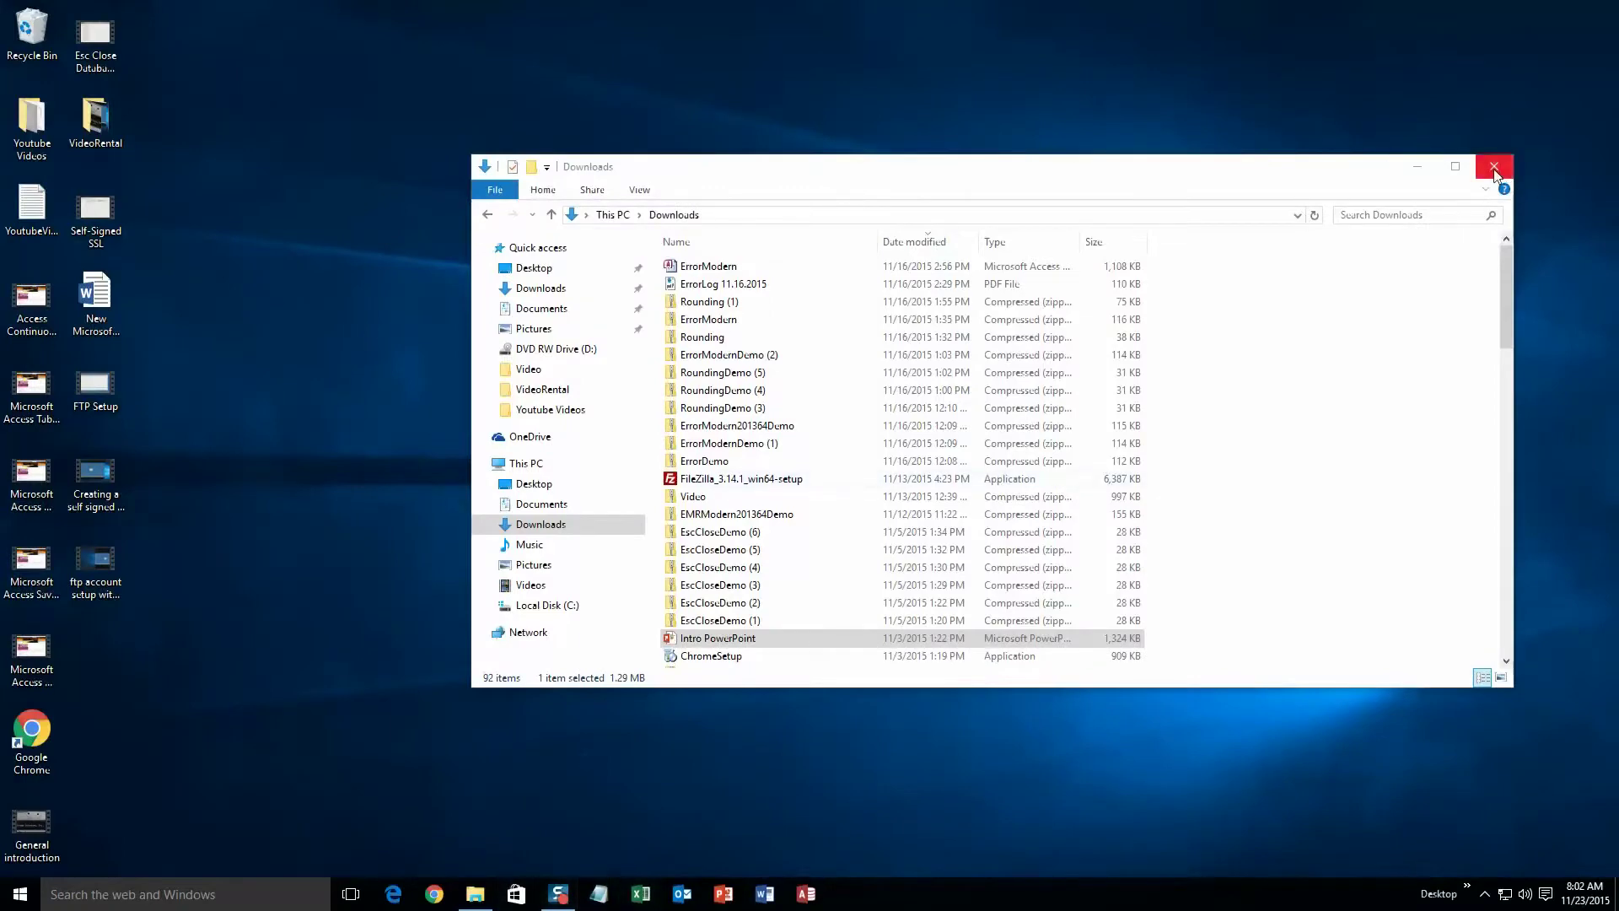
- Close the Downloads folder, load microsoftaccessexpert.com and open Database Templates - List
click(1494, 168)
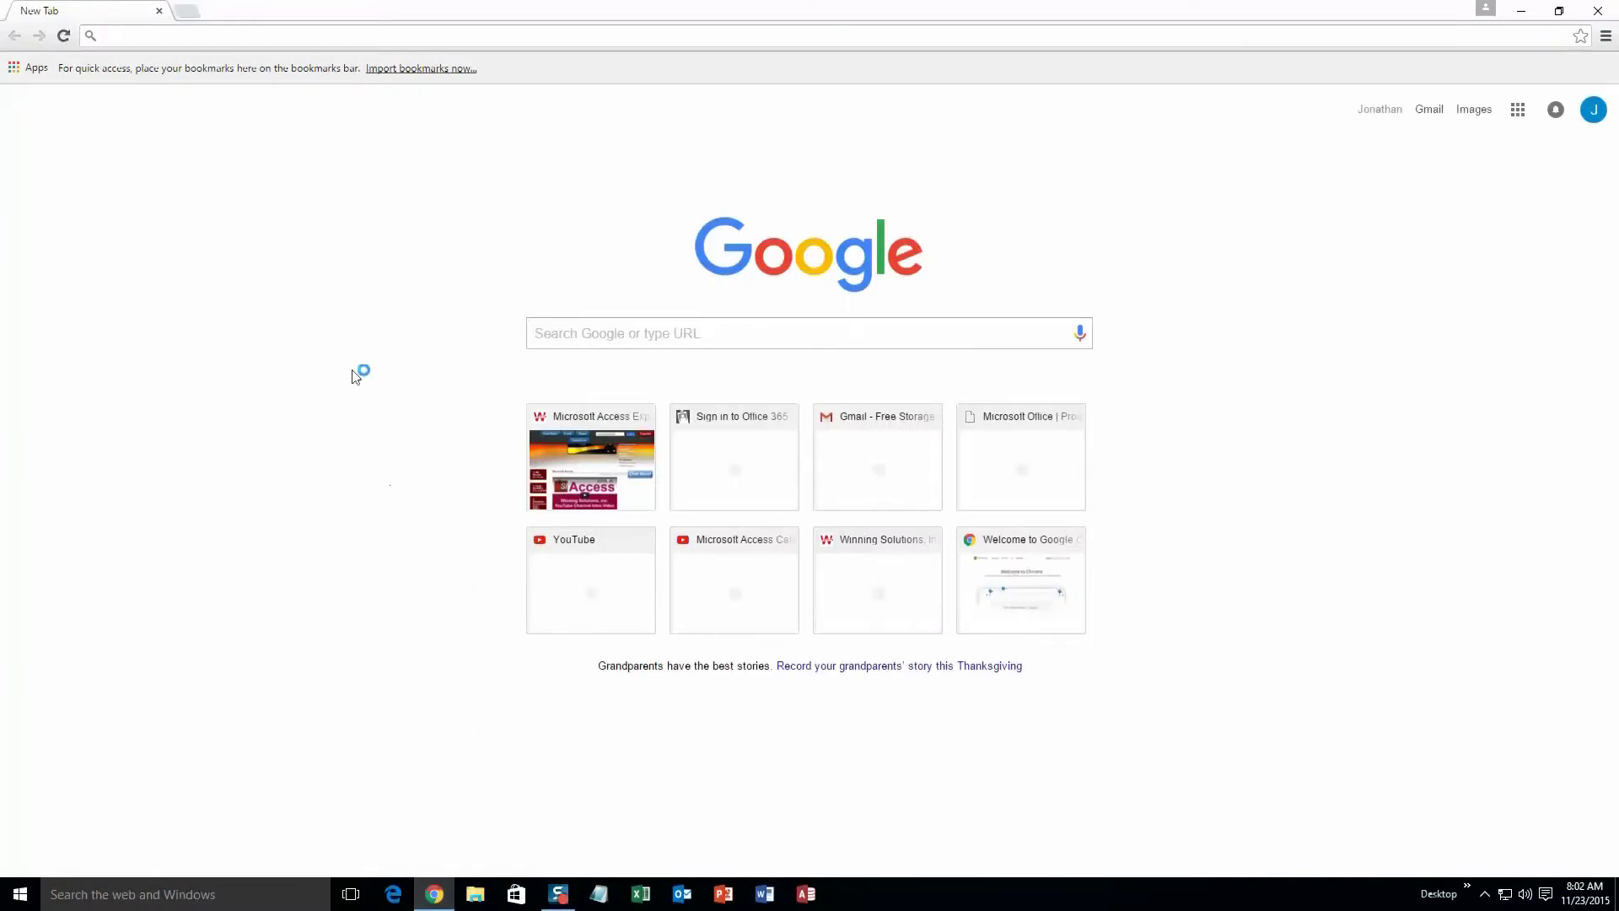
text(microsoftaccessexpert.com)
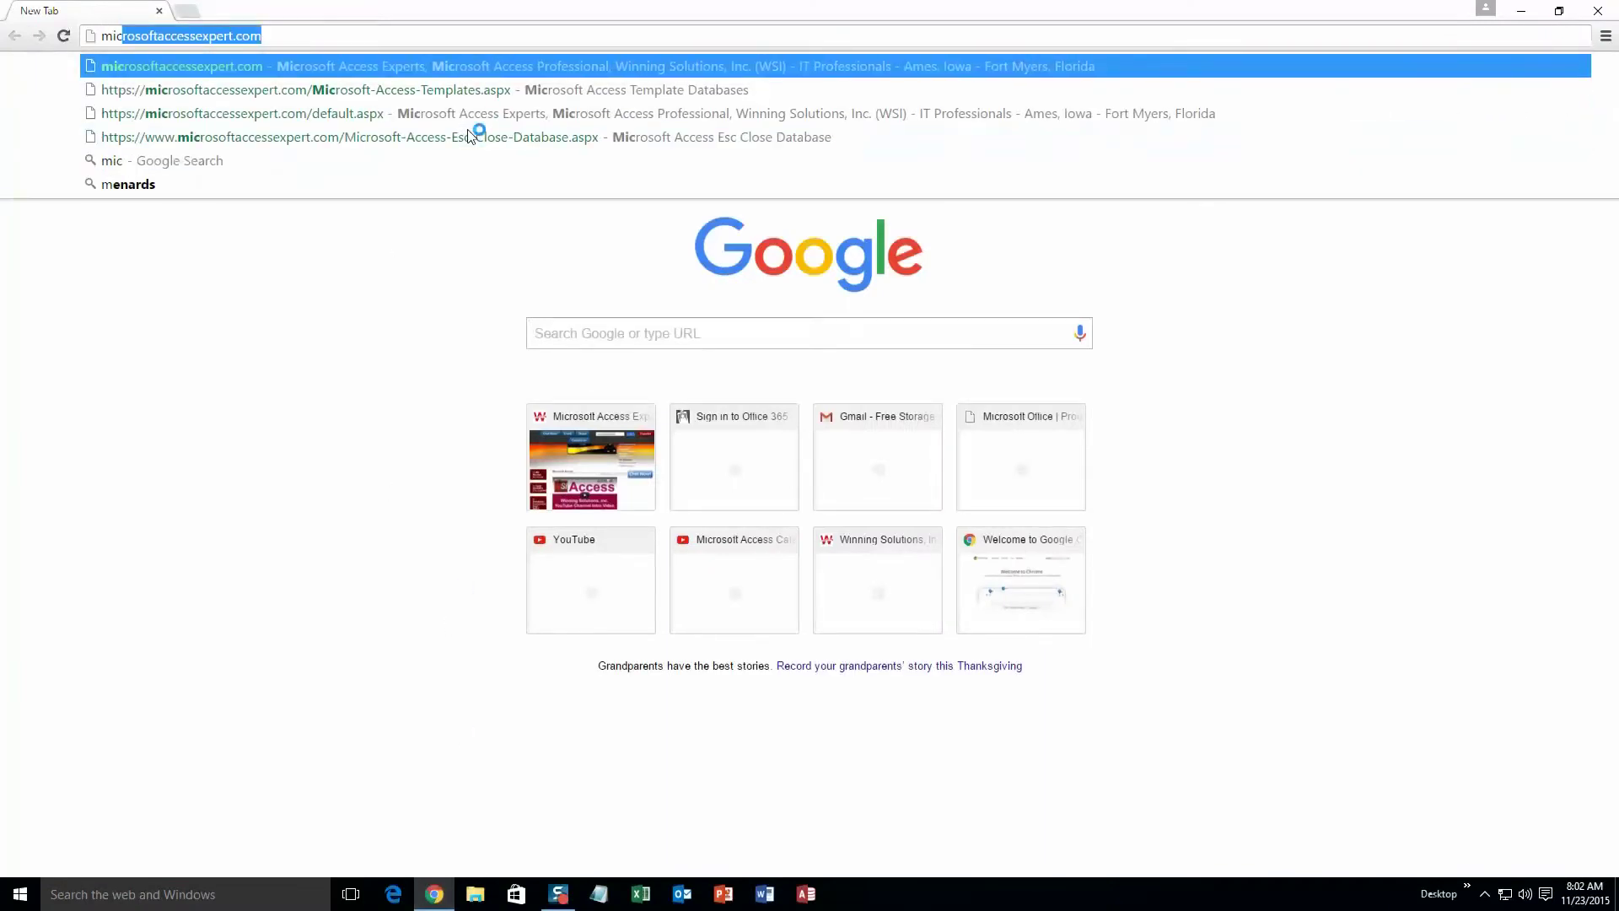
key(Right)
key(Return)
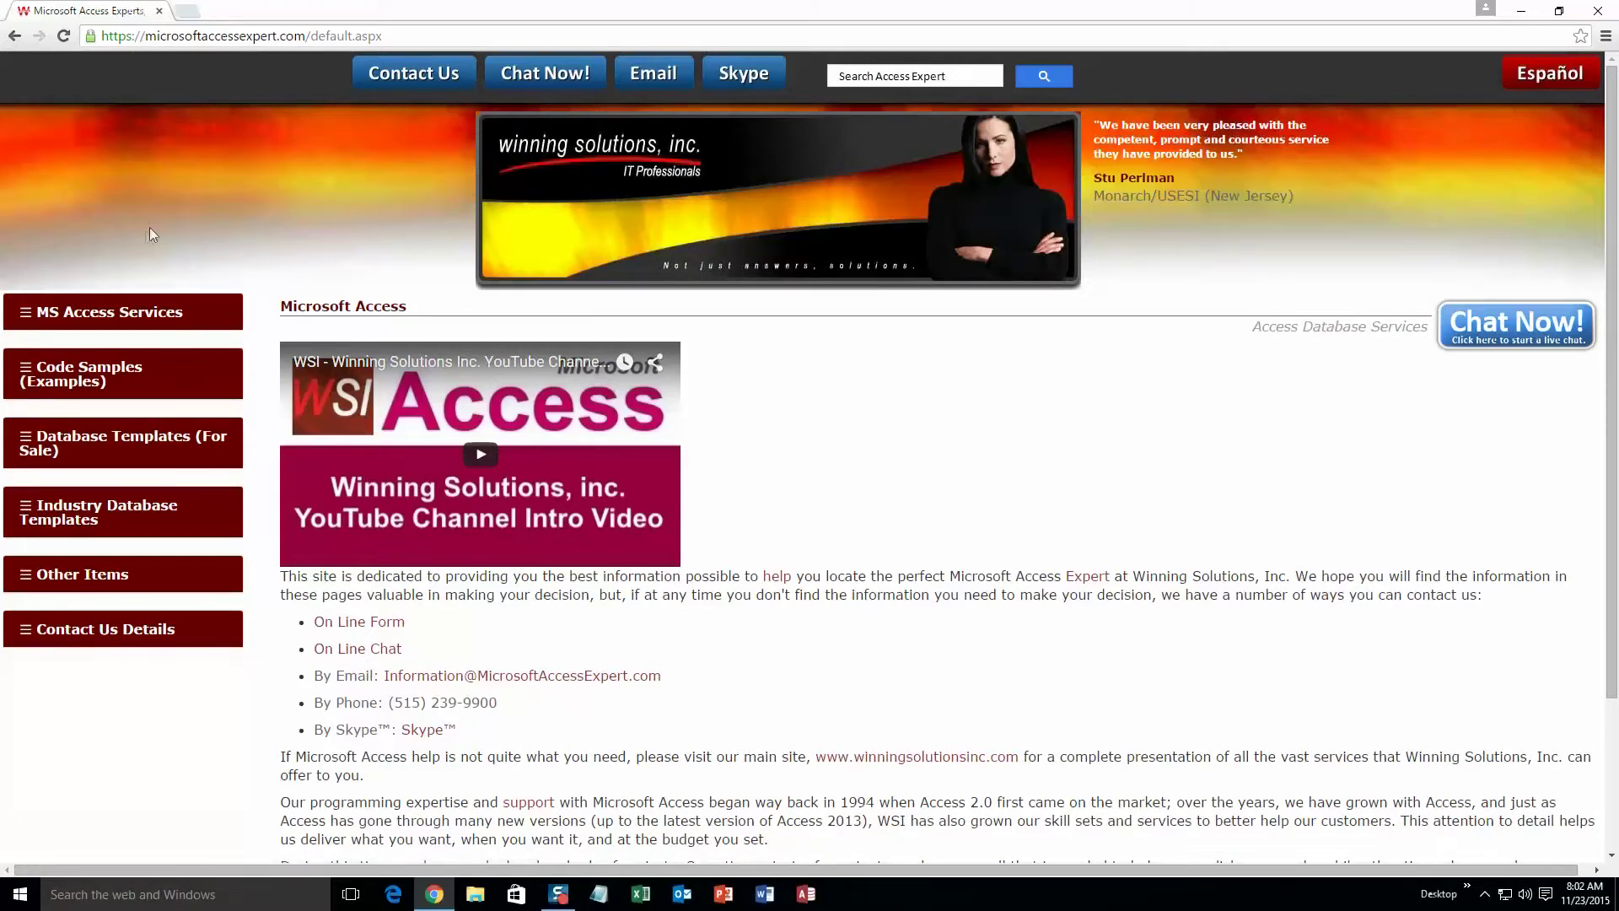
click(92, 442)
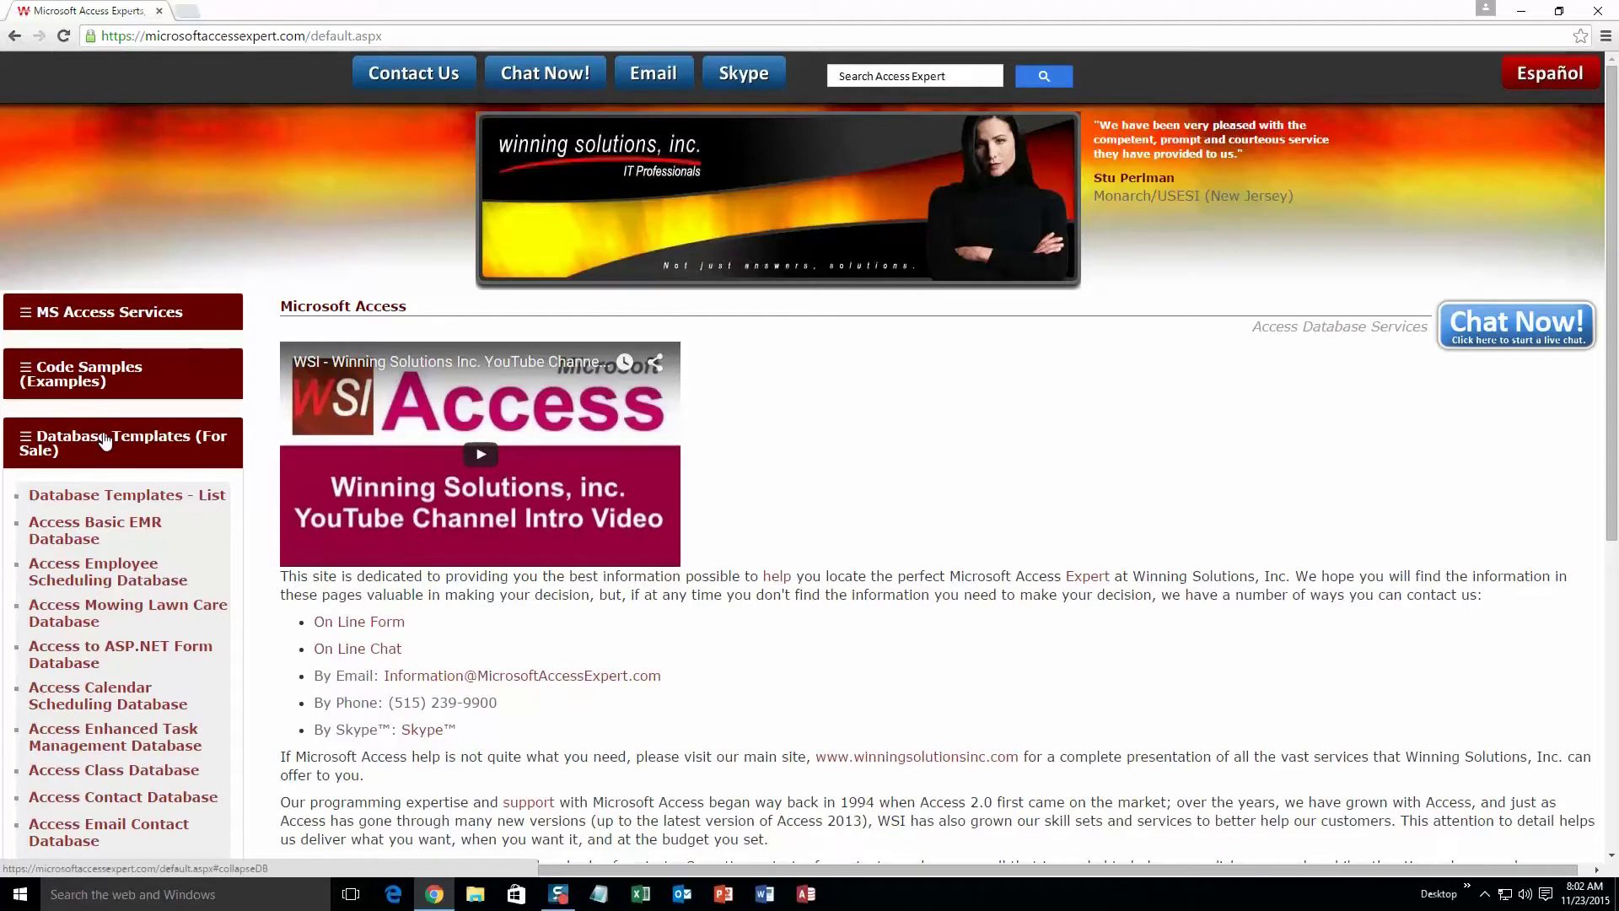
click(111, 498)
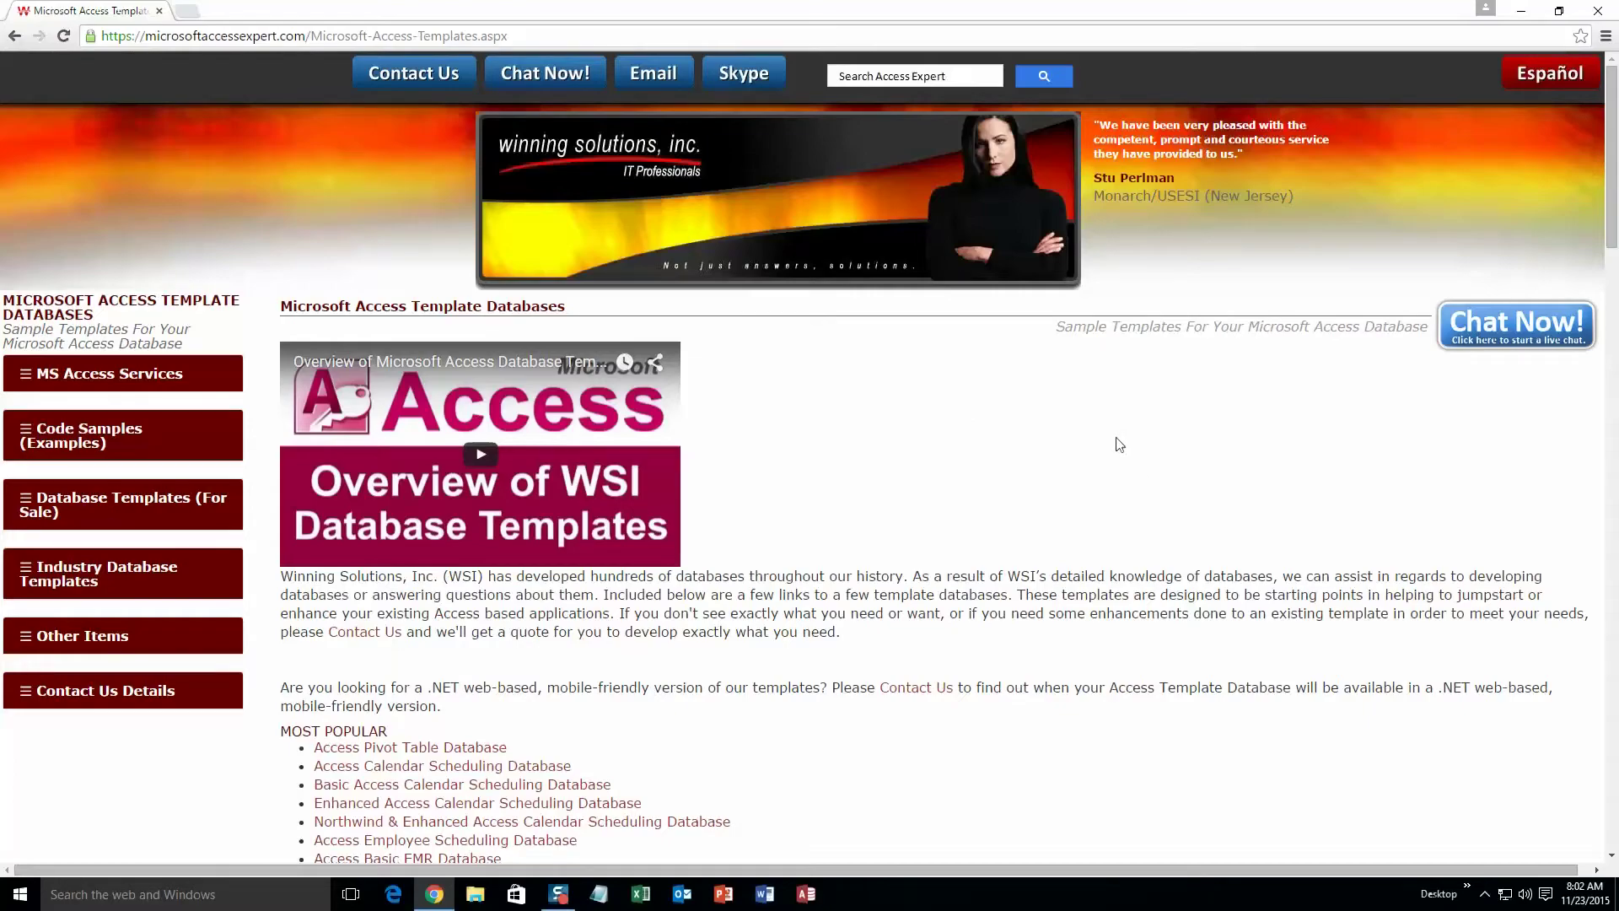
scroll(936, 539, down, 3)
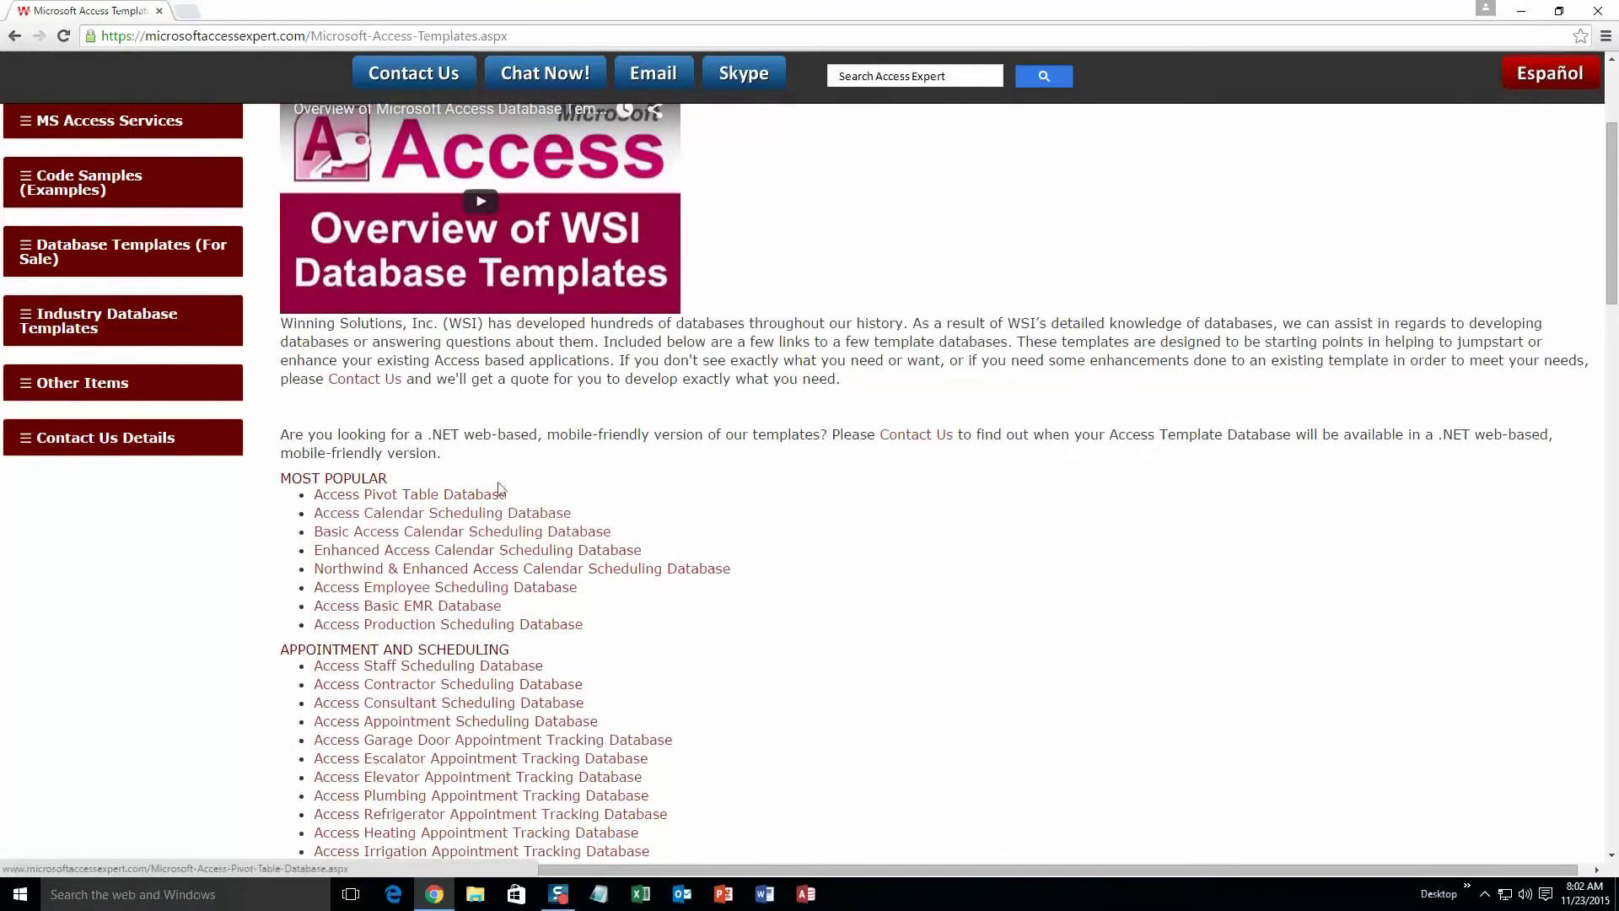
scroll(557, 519, down, 4)
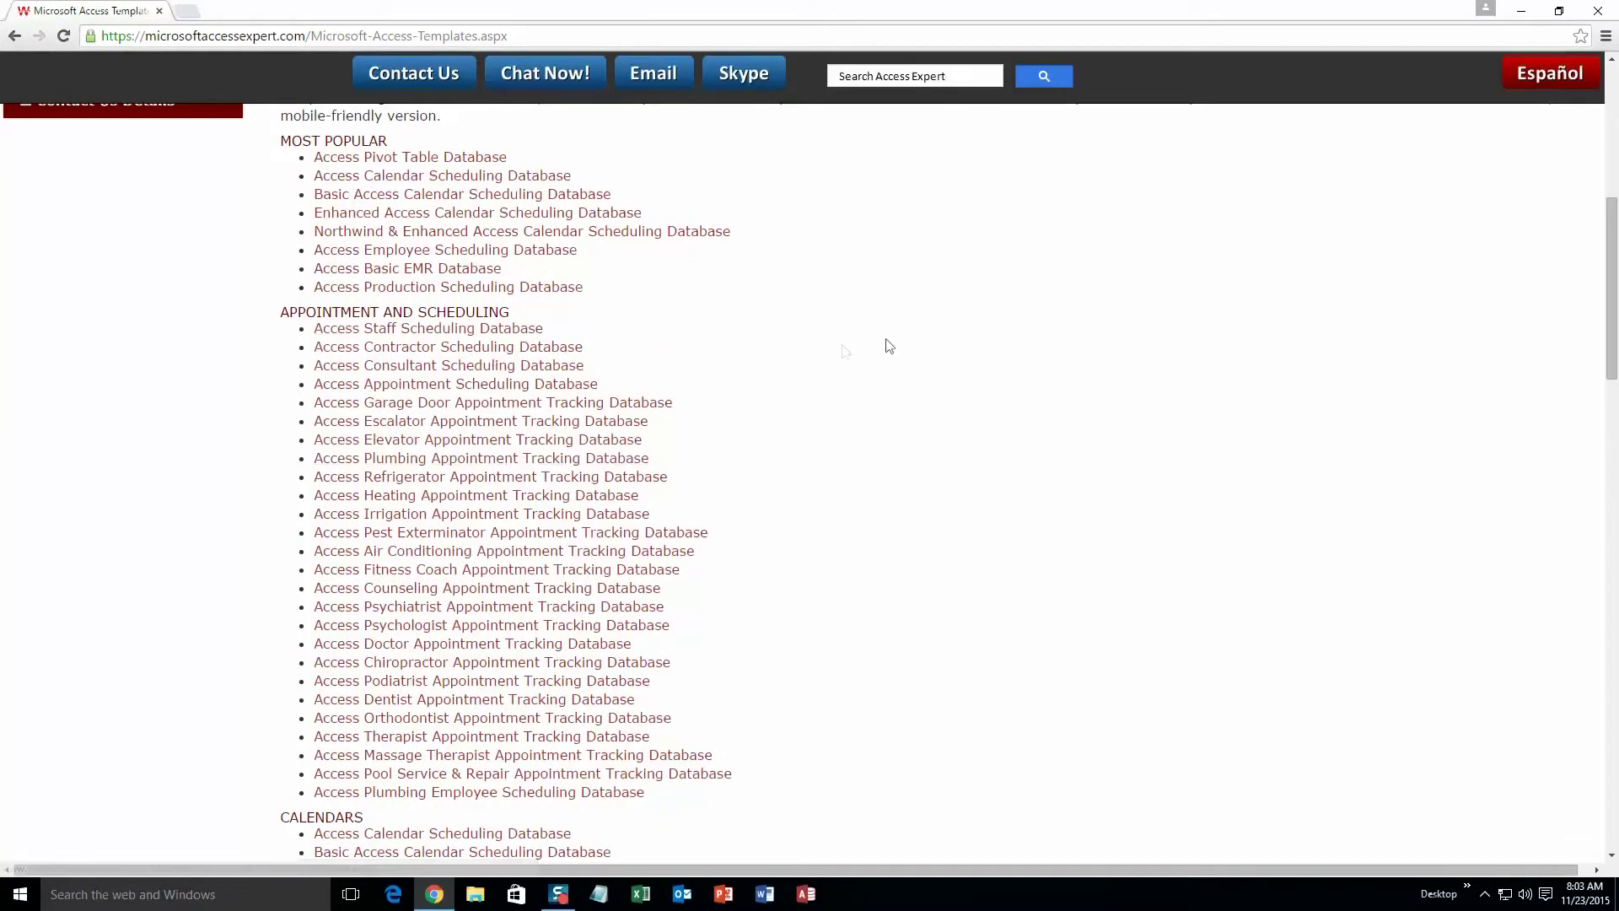
scroll(787, 430, down, 3)
scroll(744, 444, down, 2)
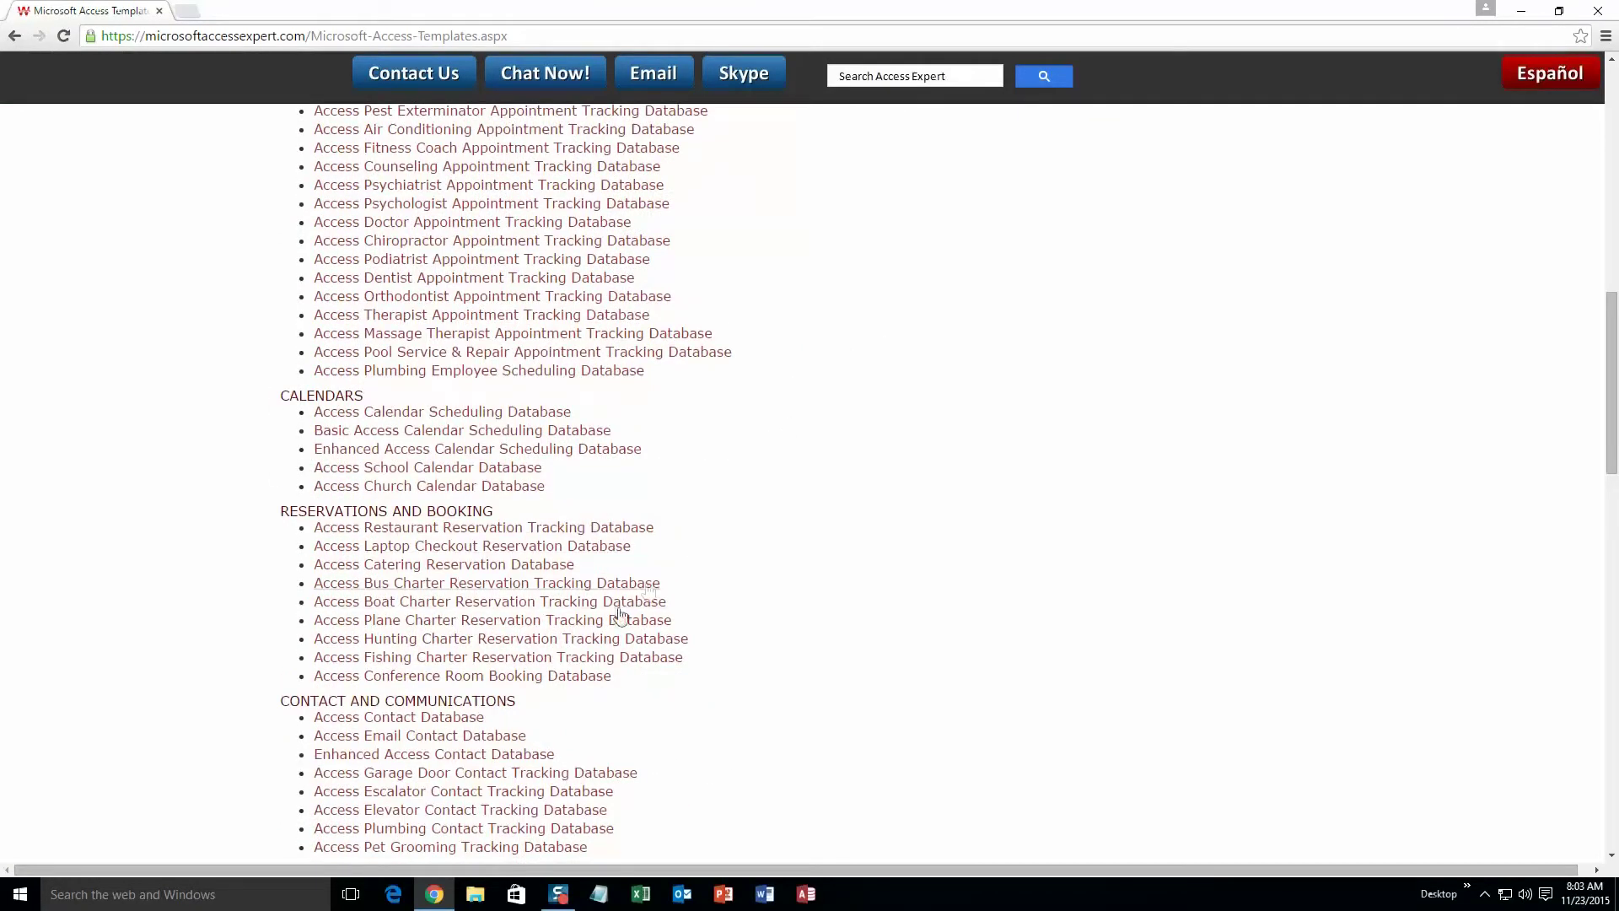
scroll(675, 580, down, 3)
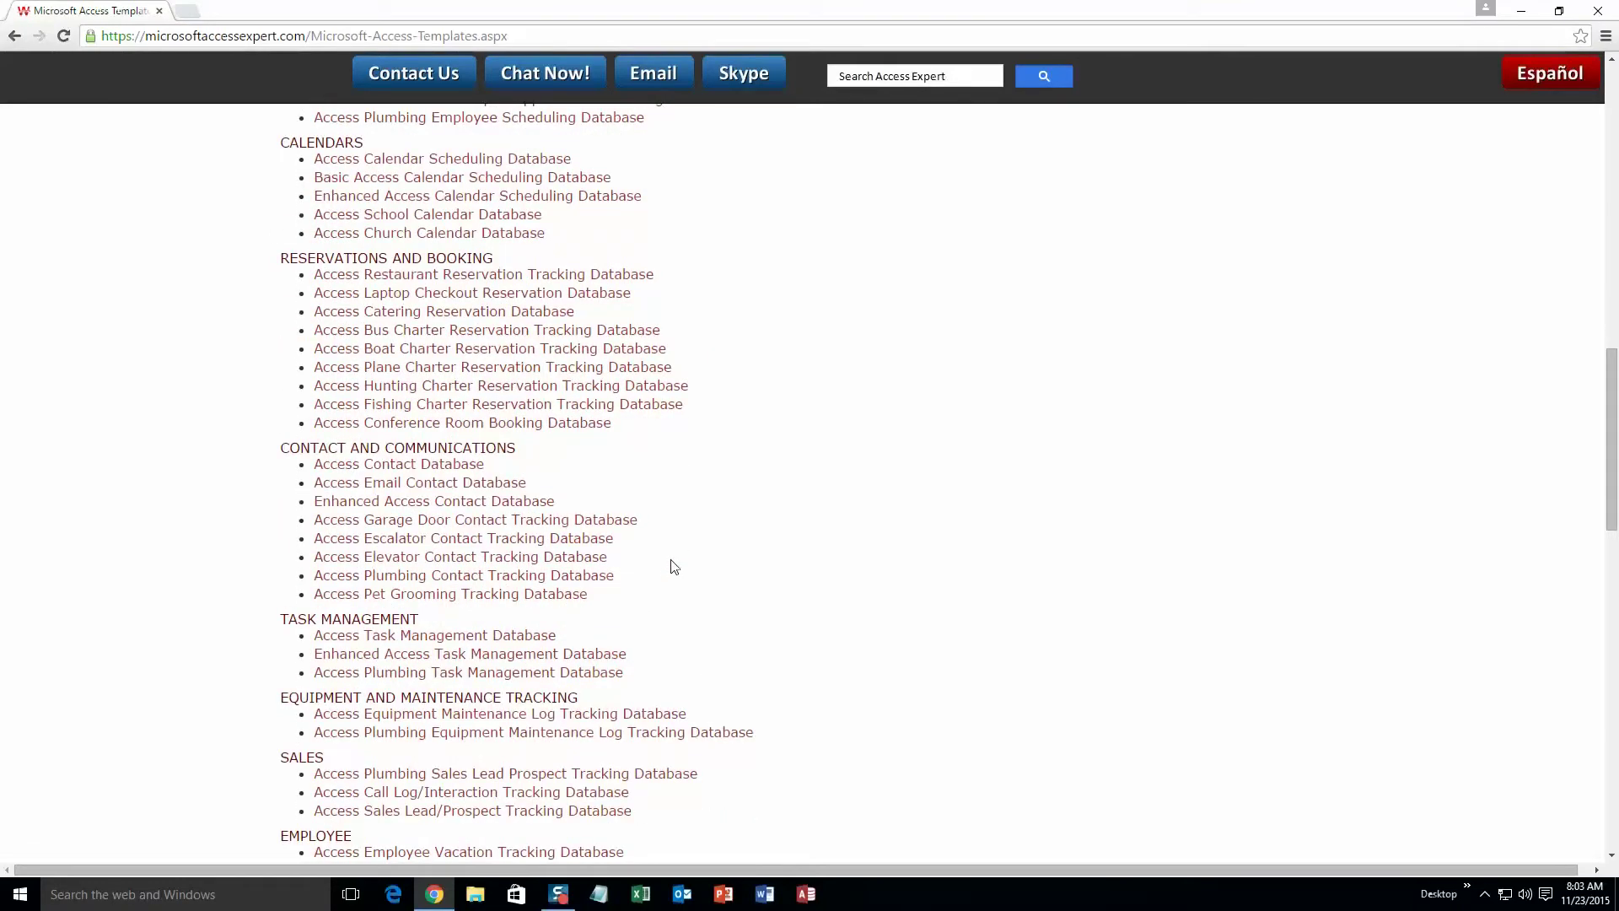
scroll(673, 566, down, 3)
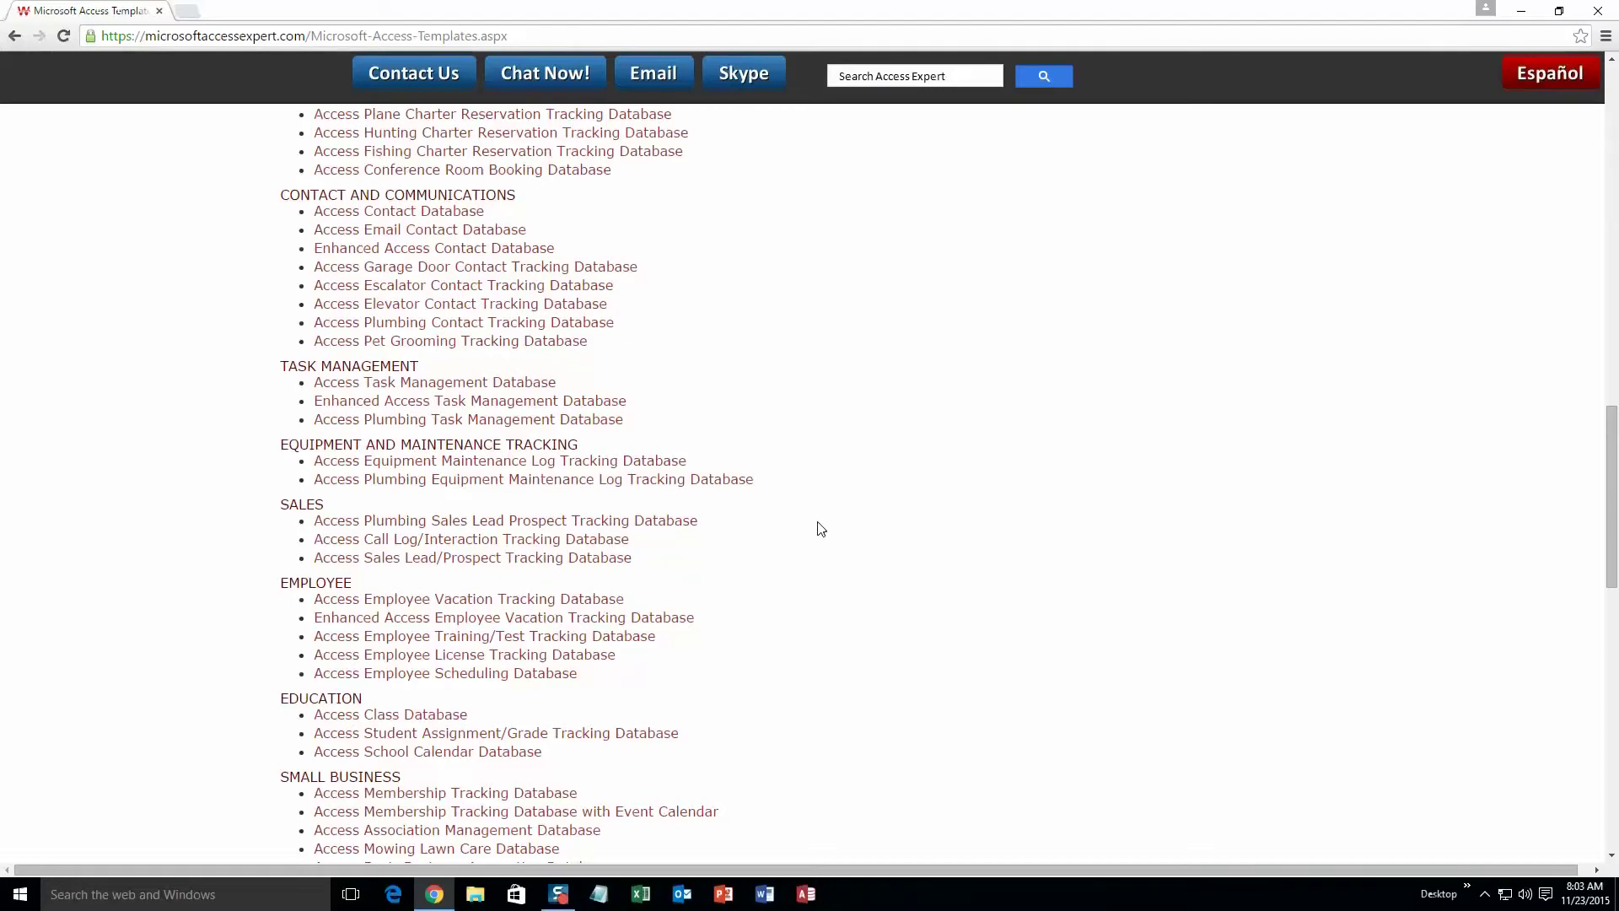
scroll(742, 653, down, 3)
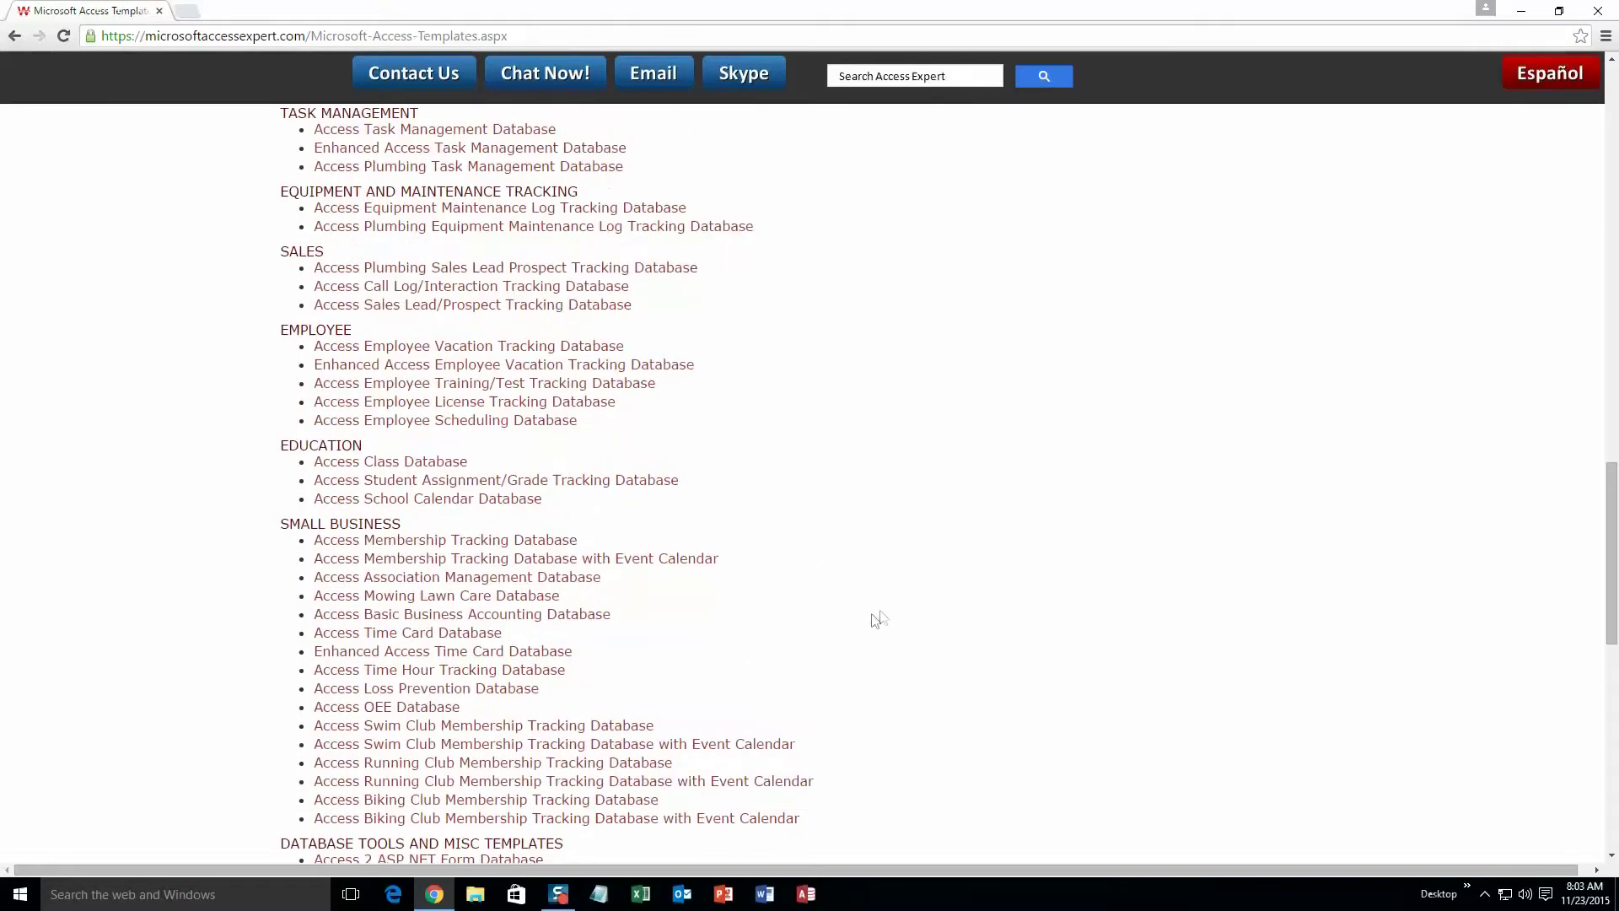
scroll(878, 620, down, 4)
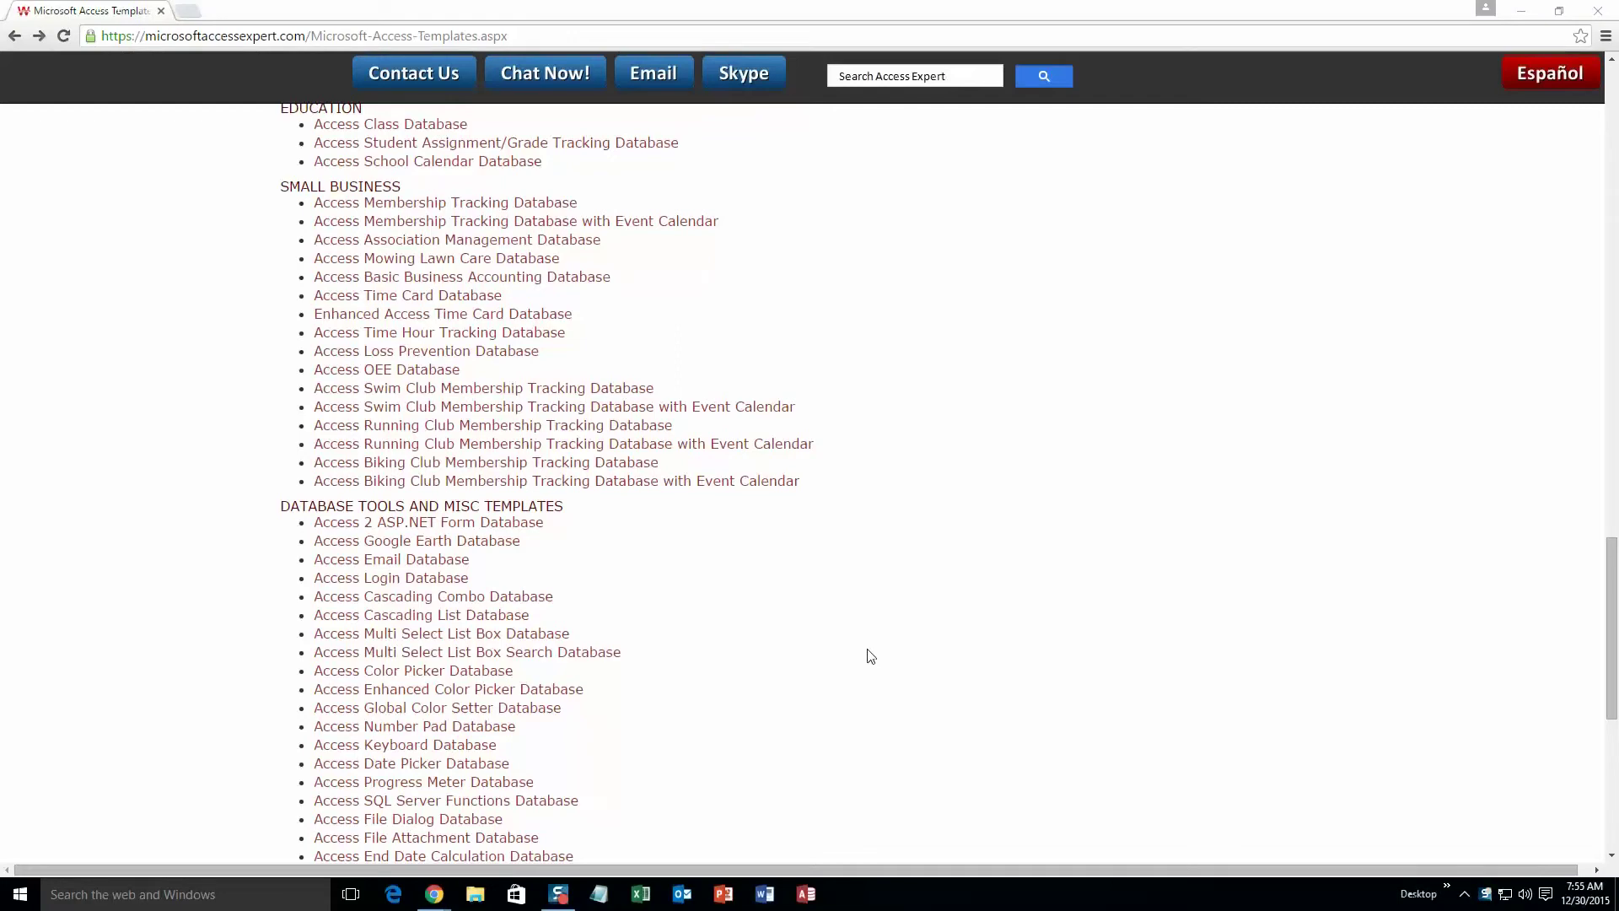
scroll(870, 656, up, 15)
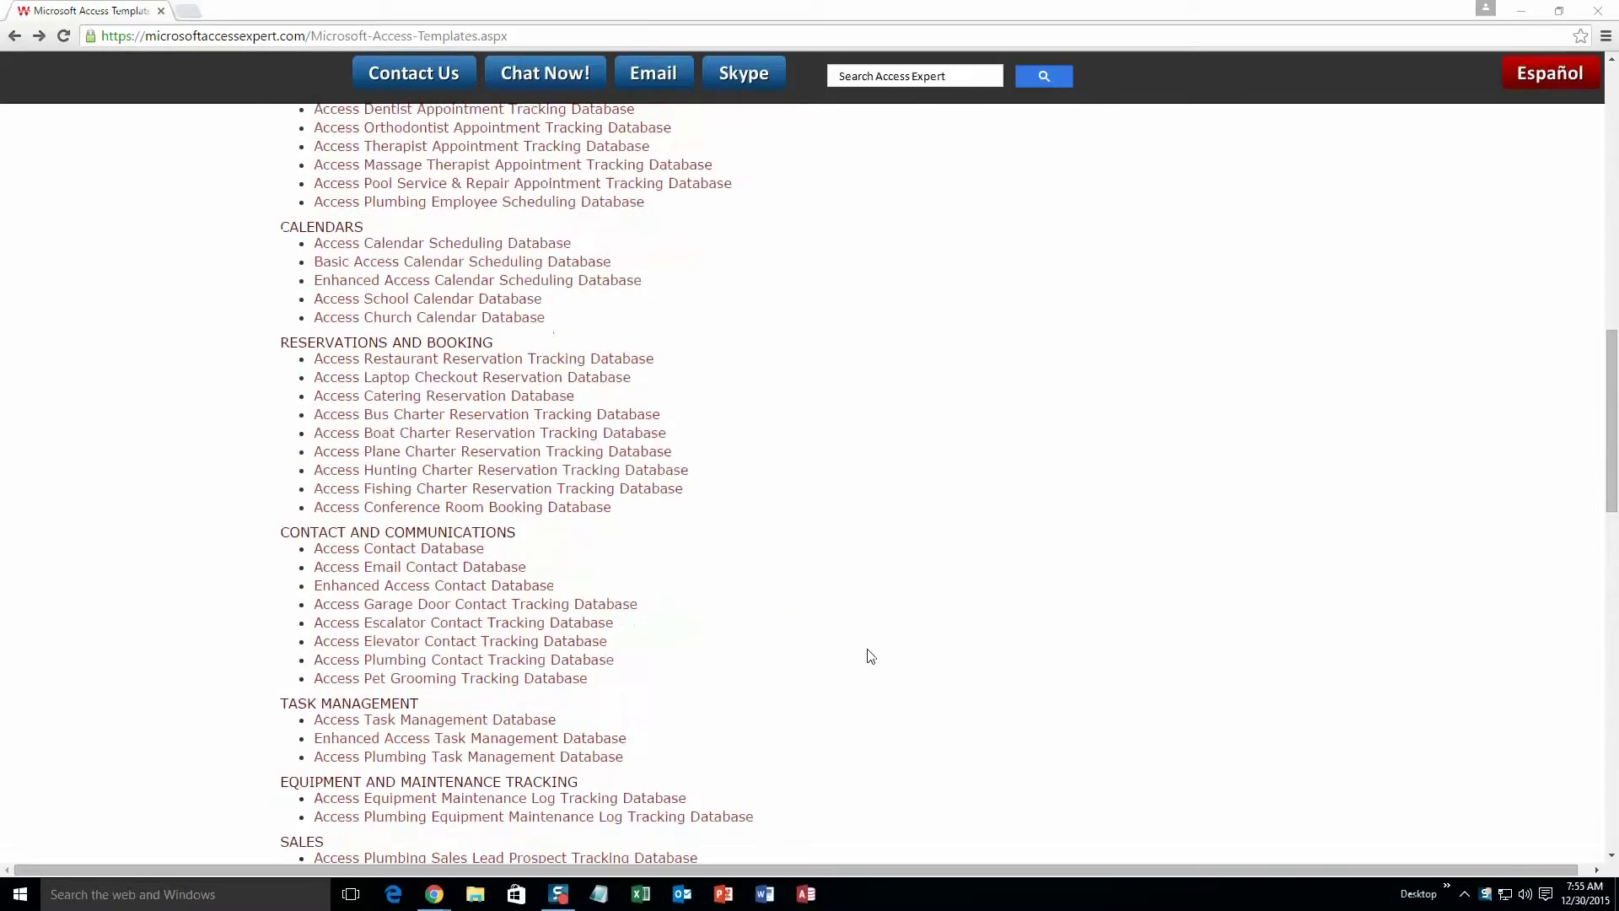
scroll(870, 656, up, 2)
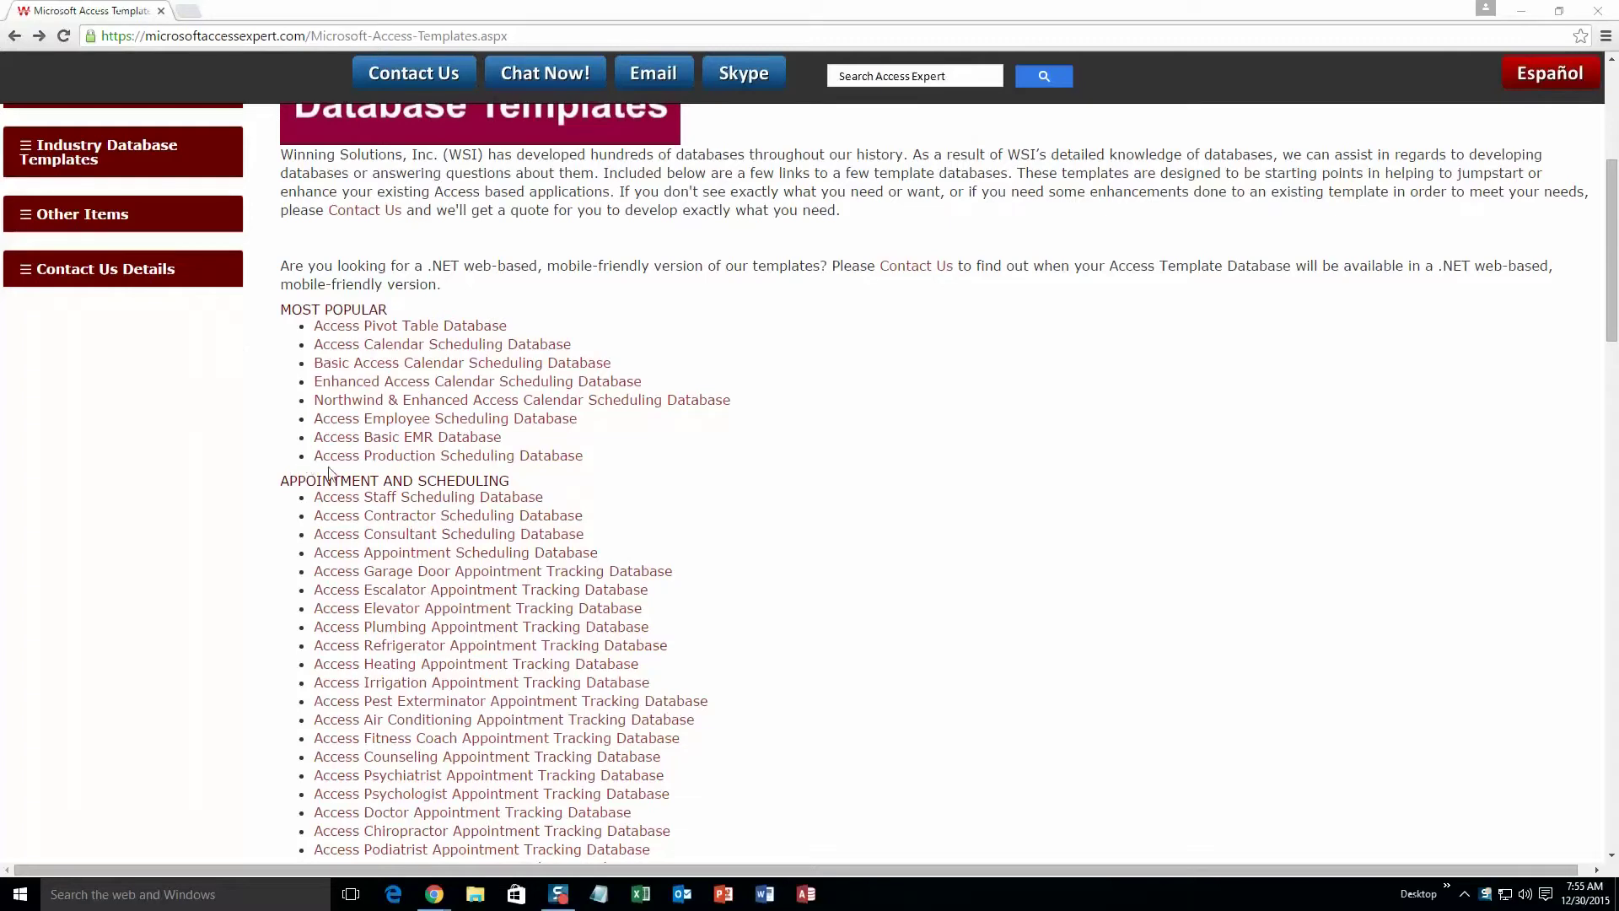
click(376, 456)
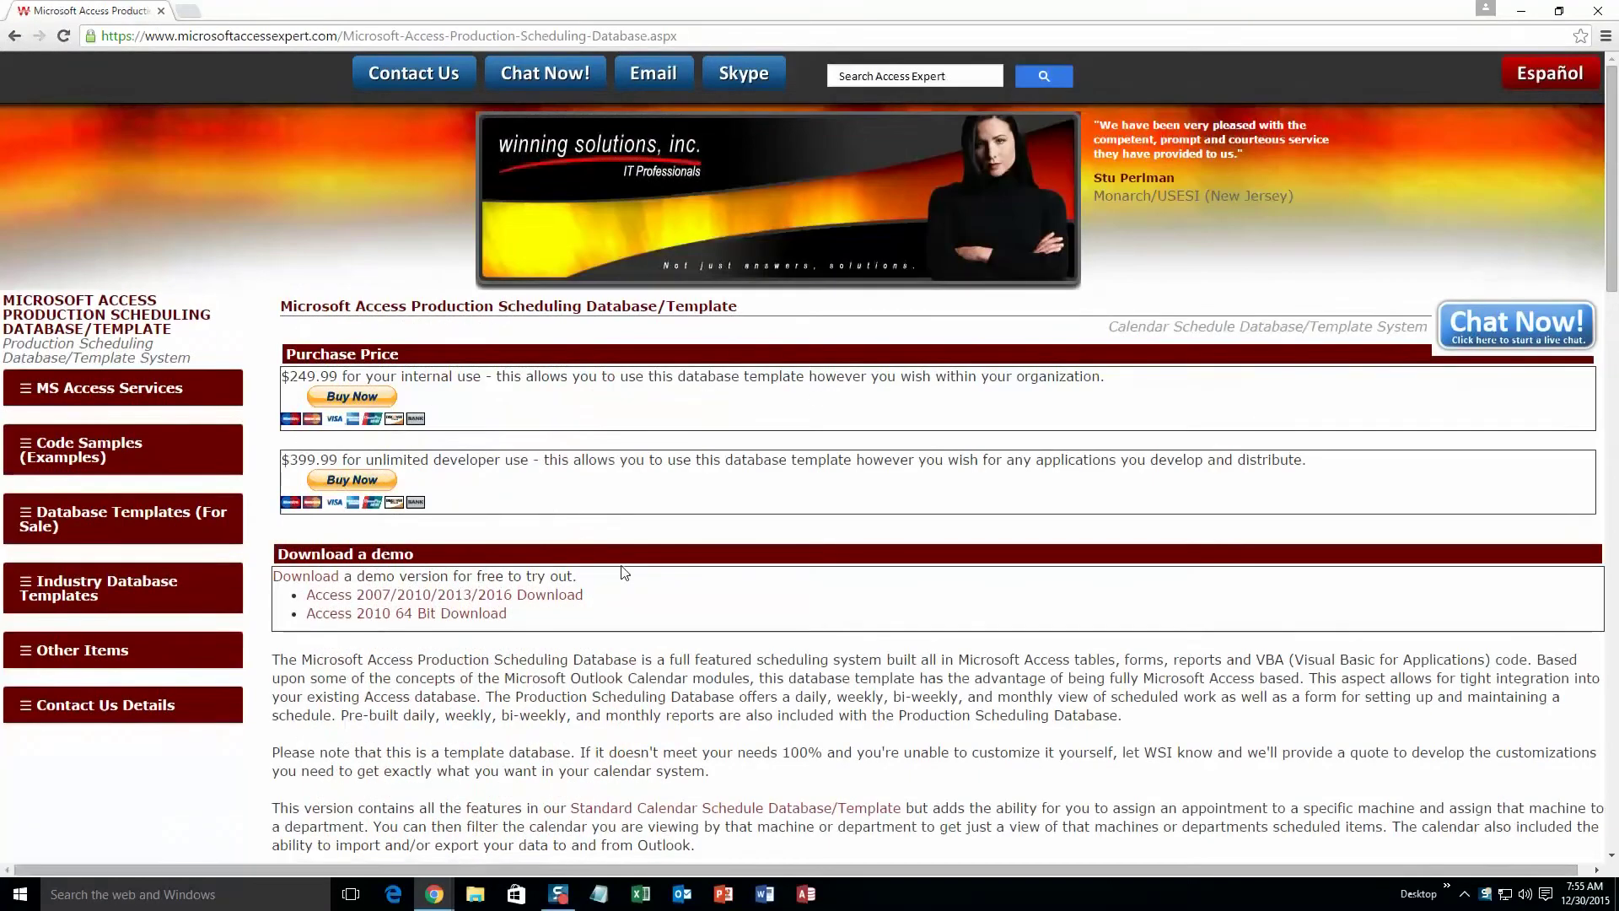
- Download the Access 2007/2010/2013/2016 ProductionScheduleDemo zip and open it
scroll(622, 570, down, 1)
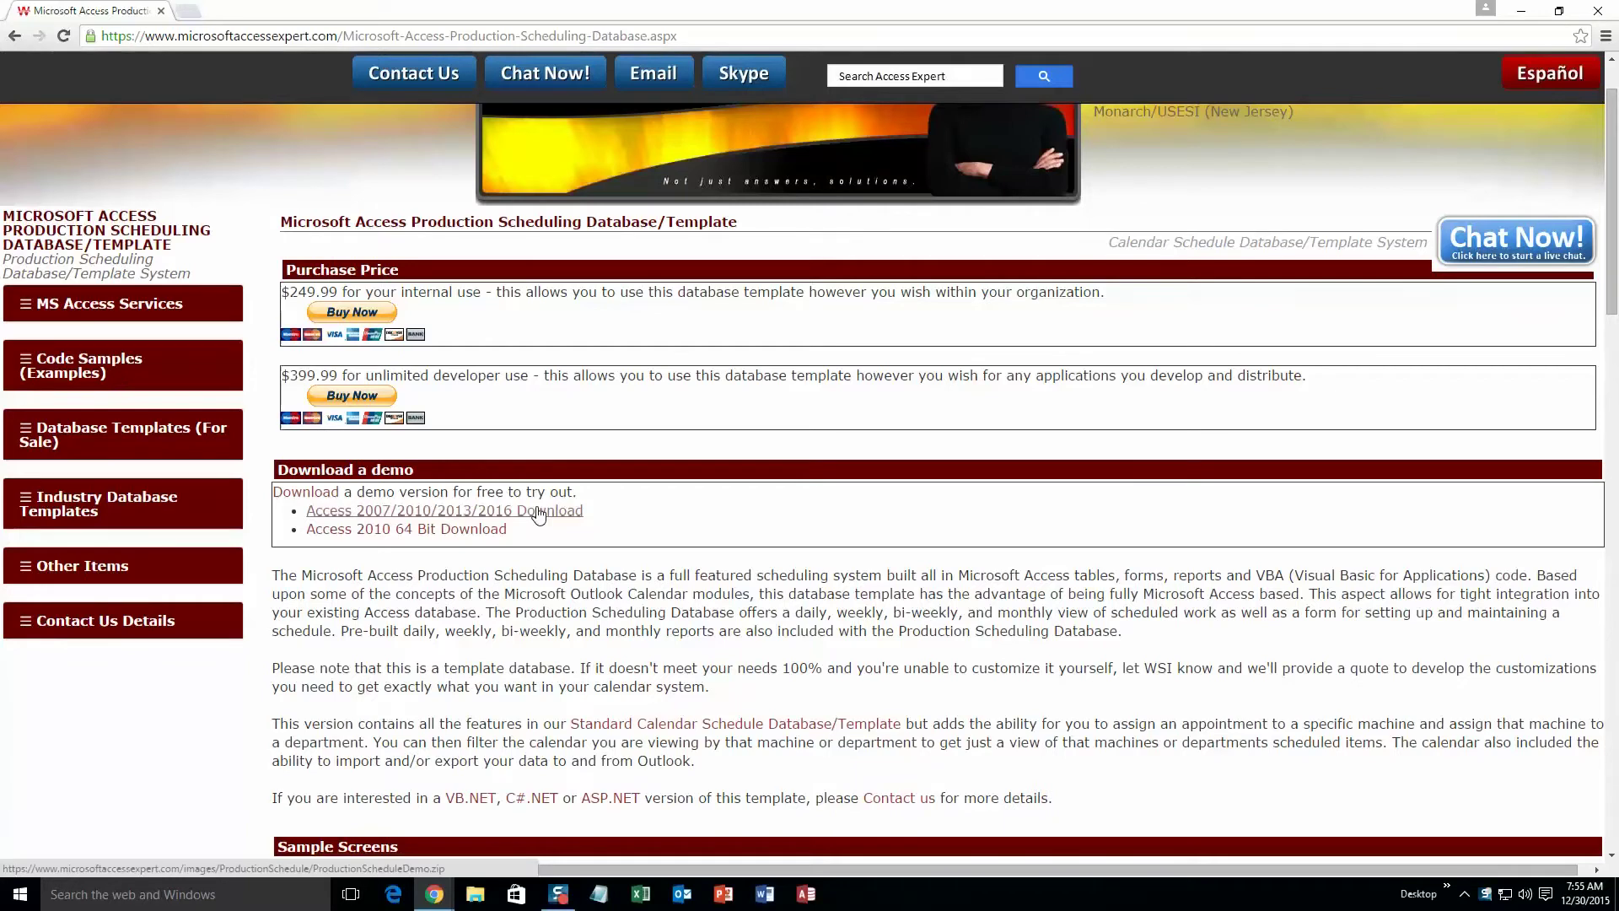
click(538, 512)
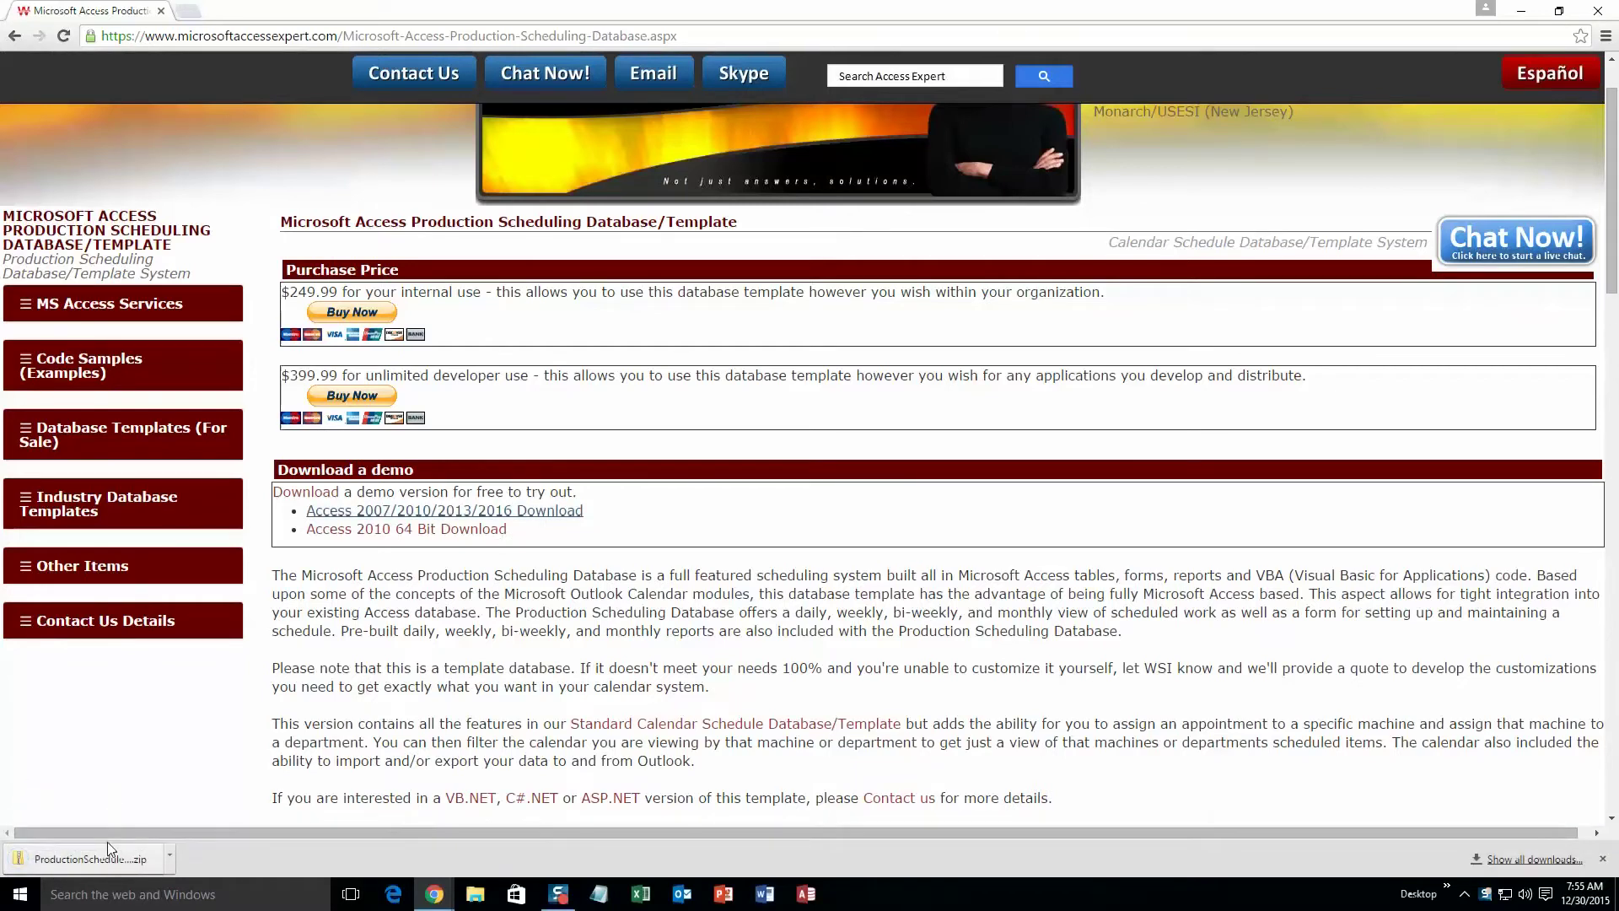
click(110, 854)
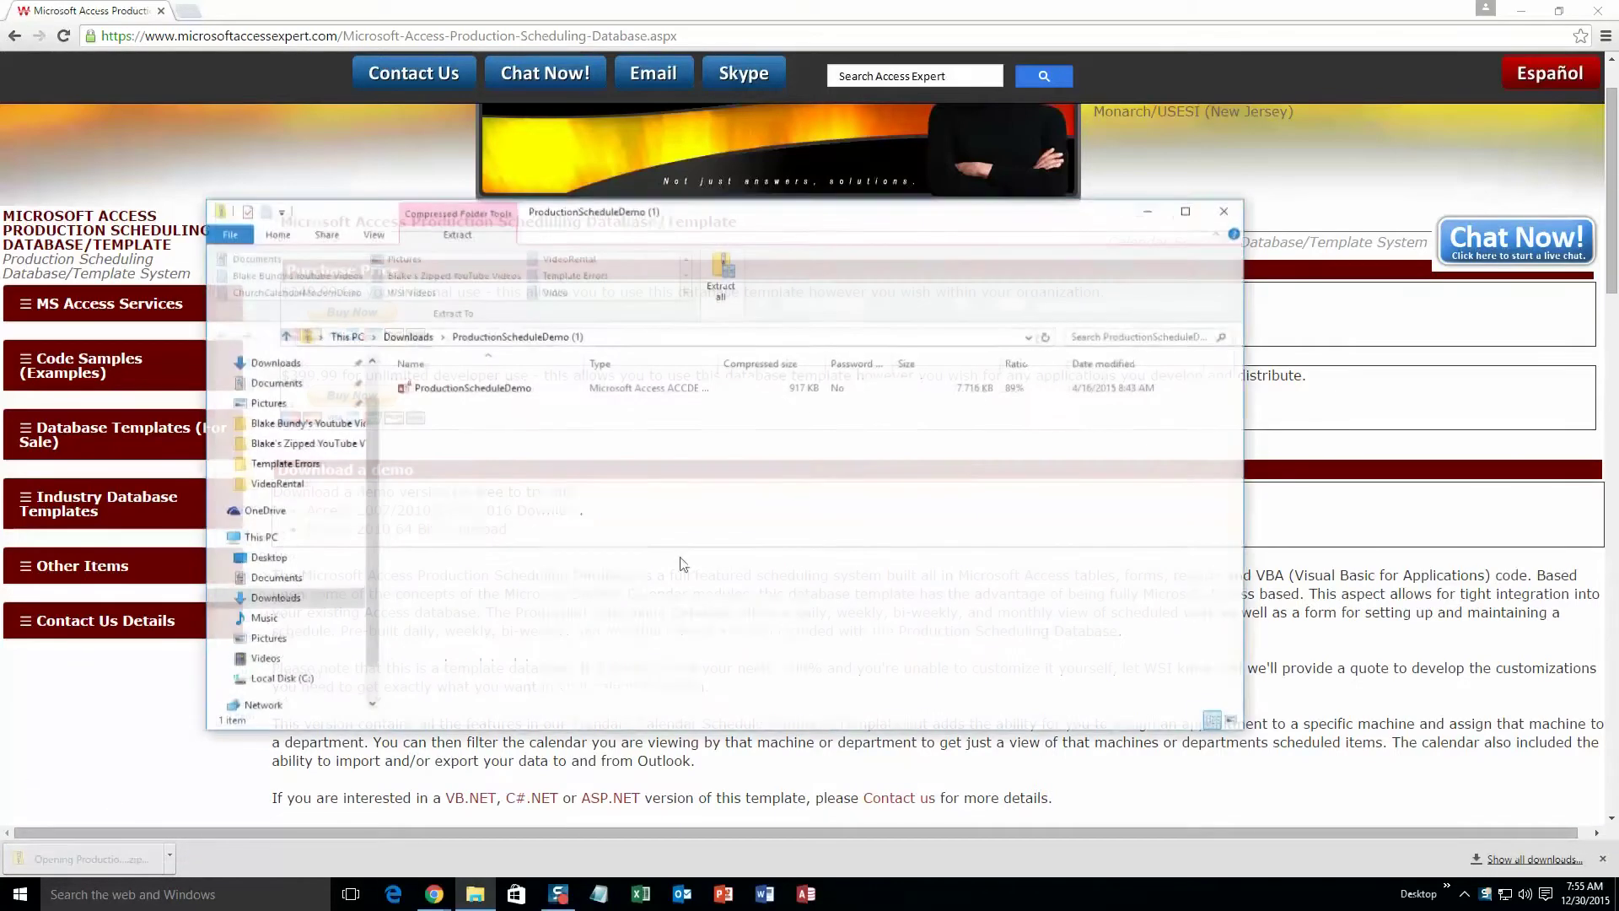
- Extract ProductionScheduleDemo.zip into Downloads and open the extracted ProductionScheduleDemo database
click(479, 392)
click(721, 278)
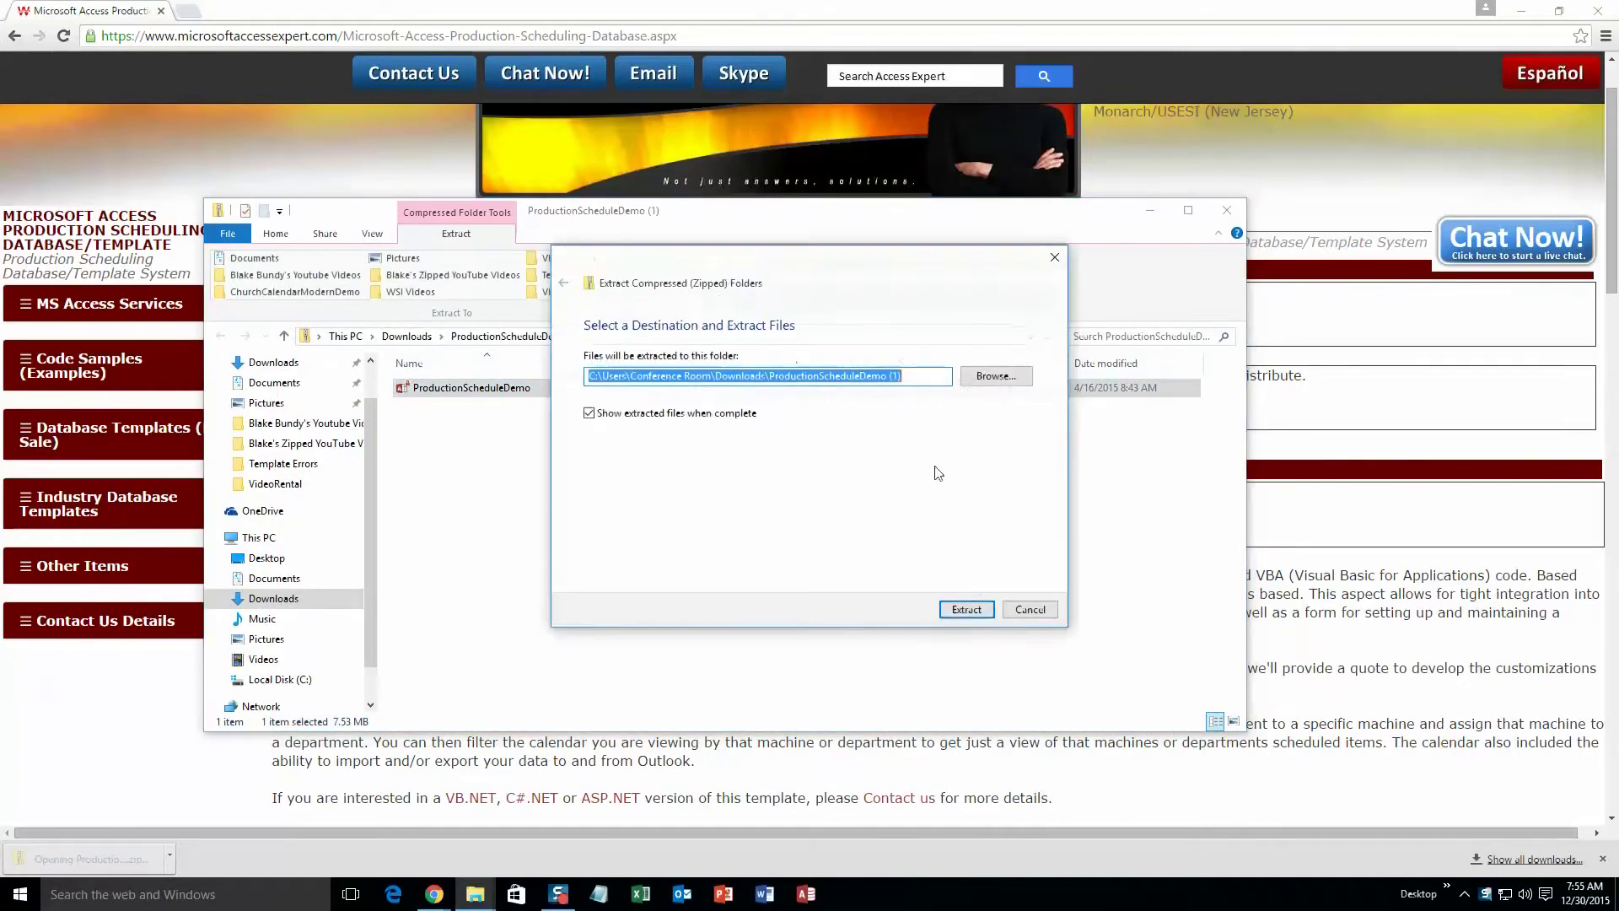
click(966, 608)
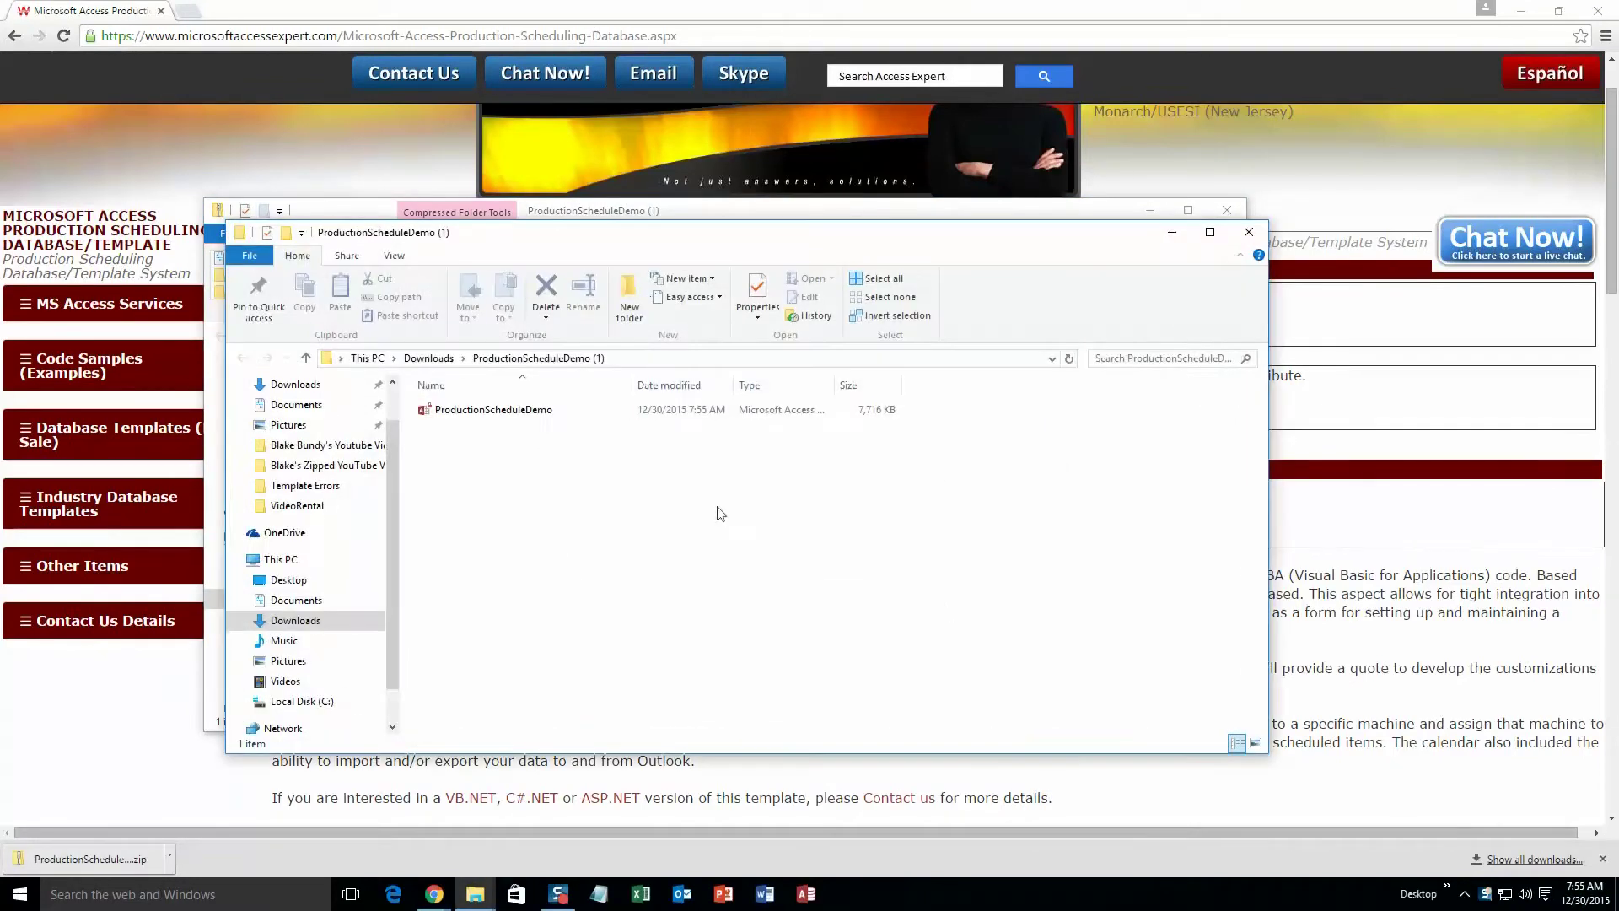
double_click(497, 411)
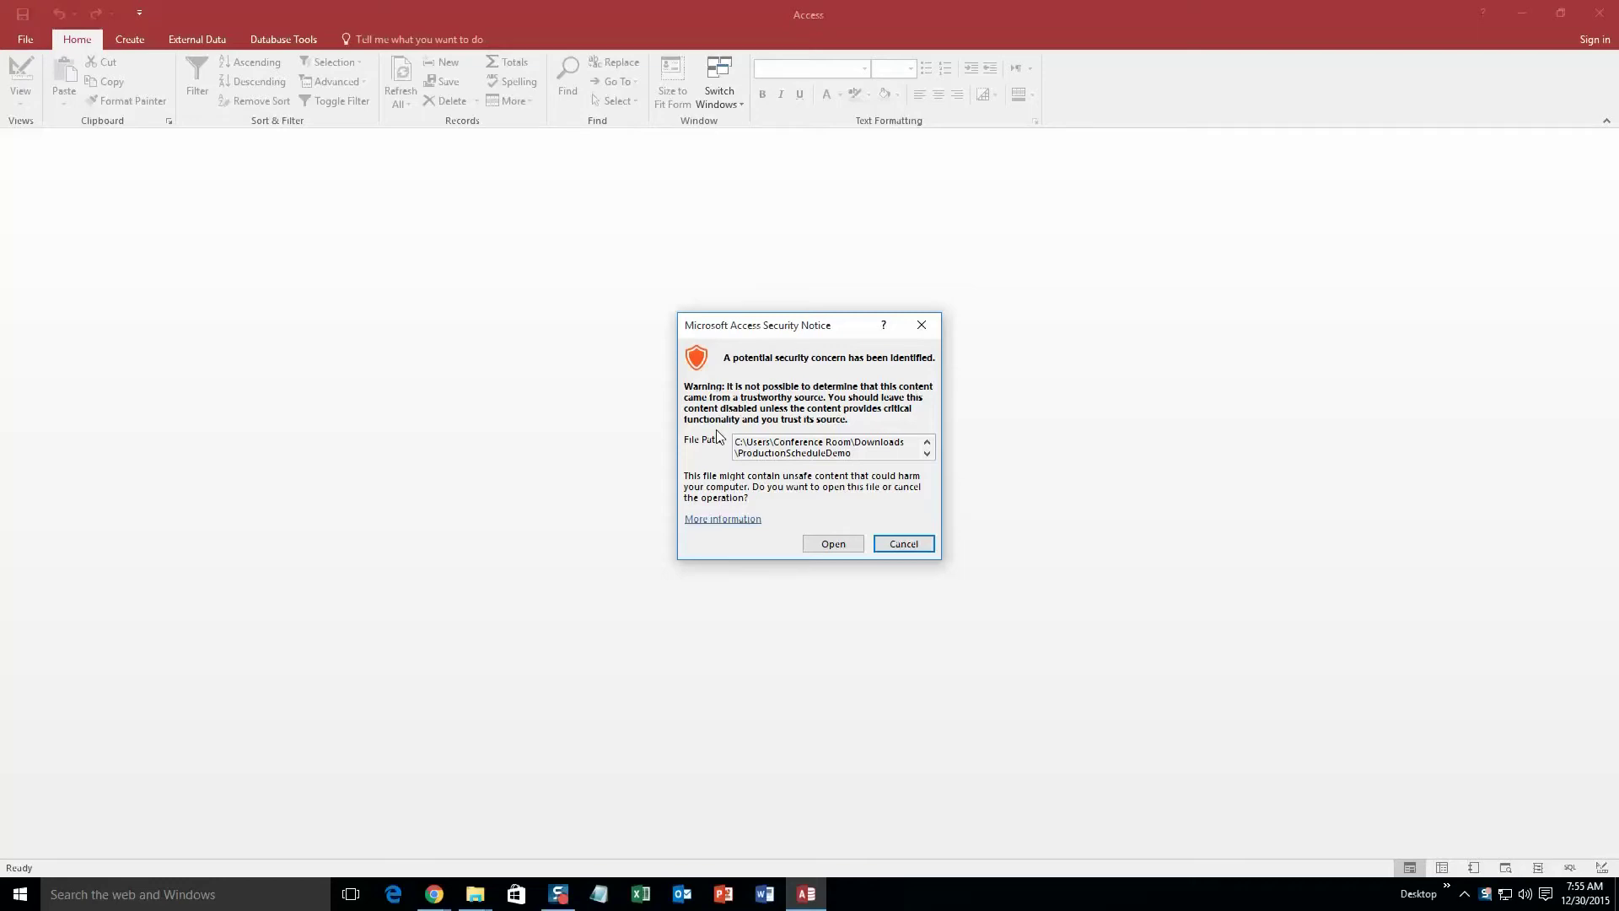
- Open the database past the security notice, close the demo feedback form, and start a new schedule entry
click(831, 545)
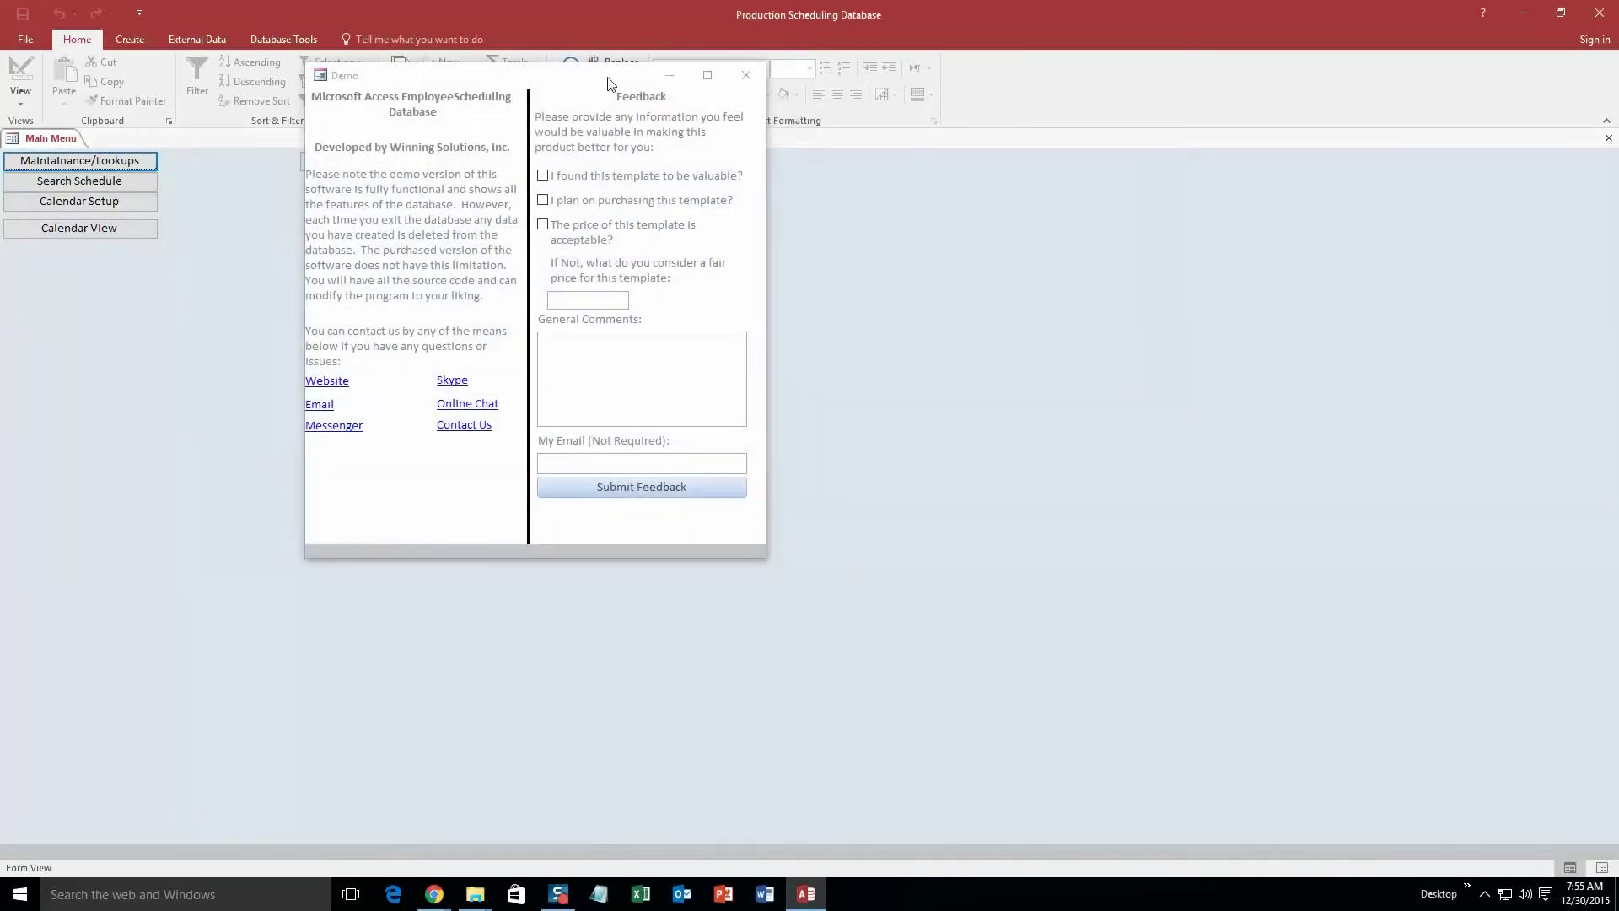
drag(609, 82, 583, 96)
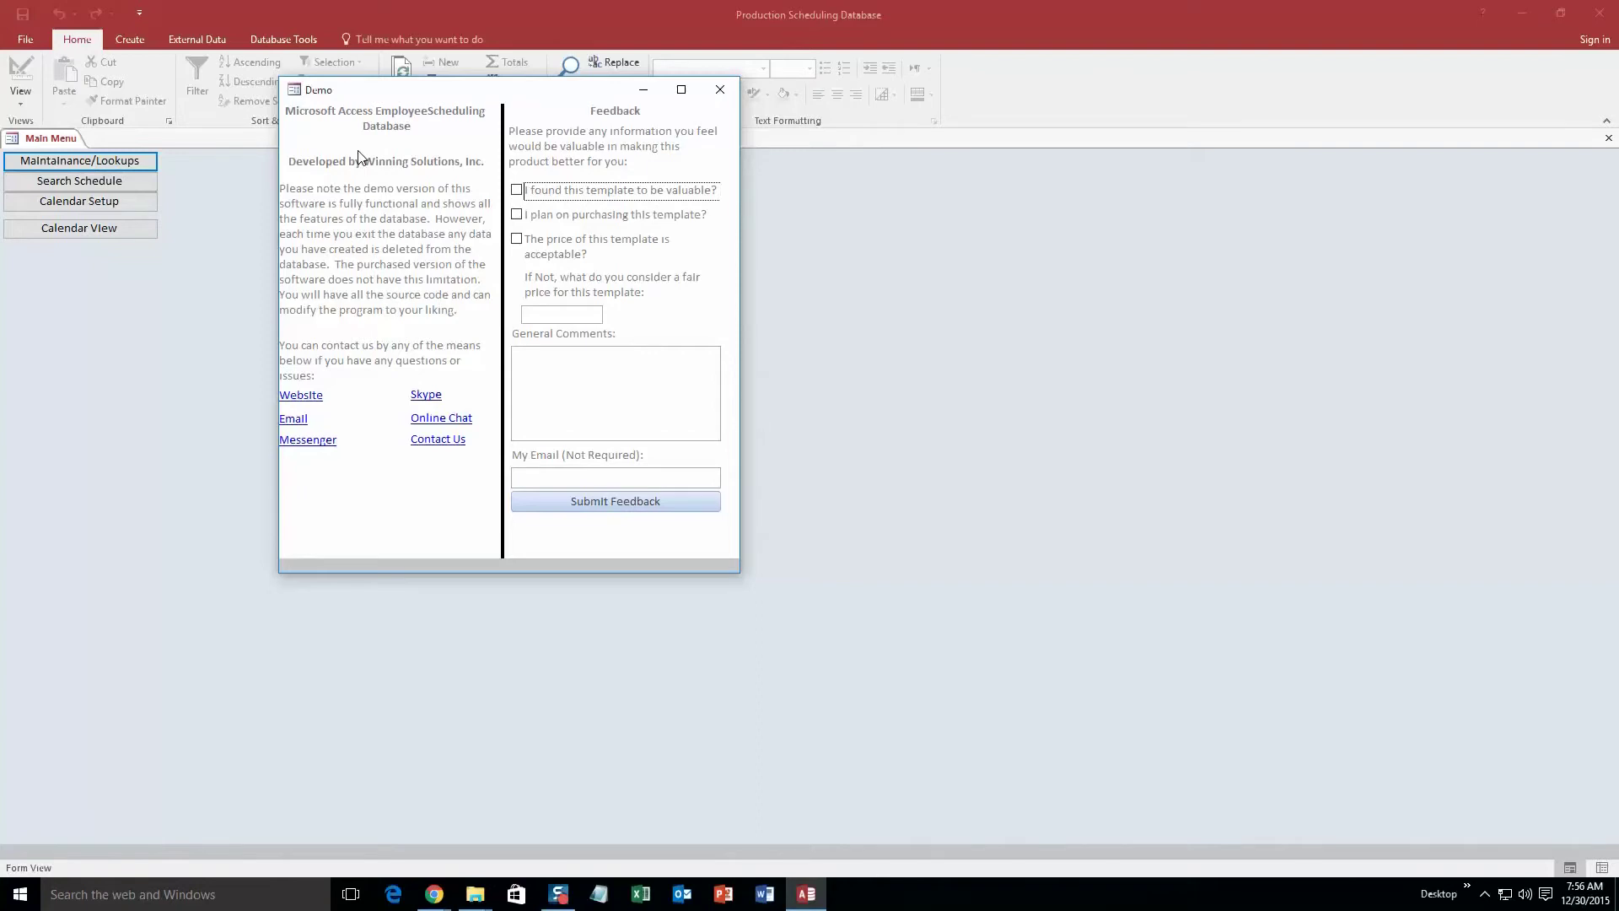
click(720, 90)
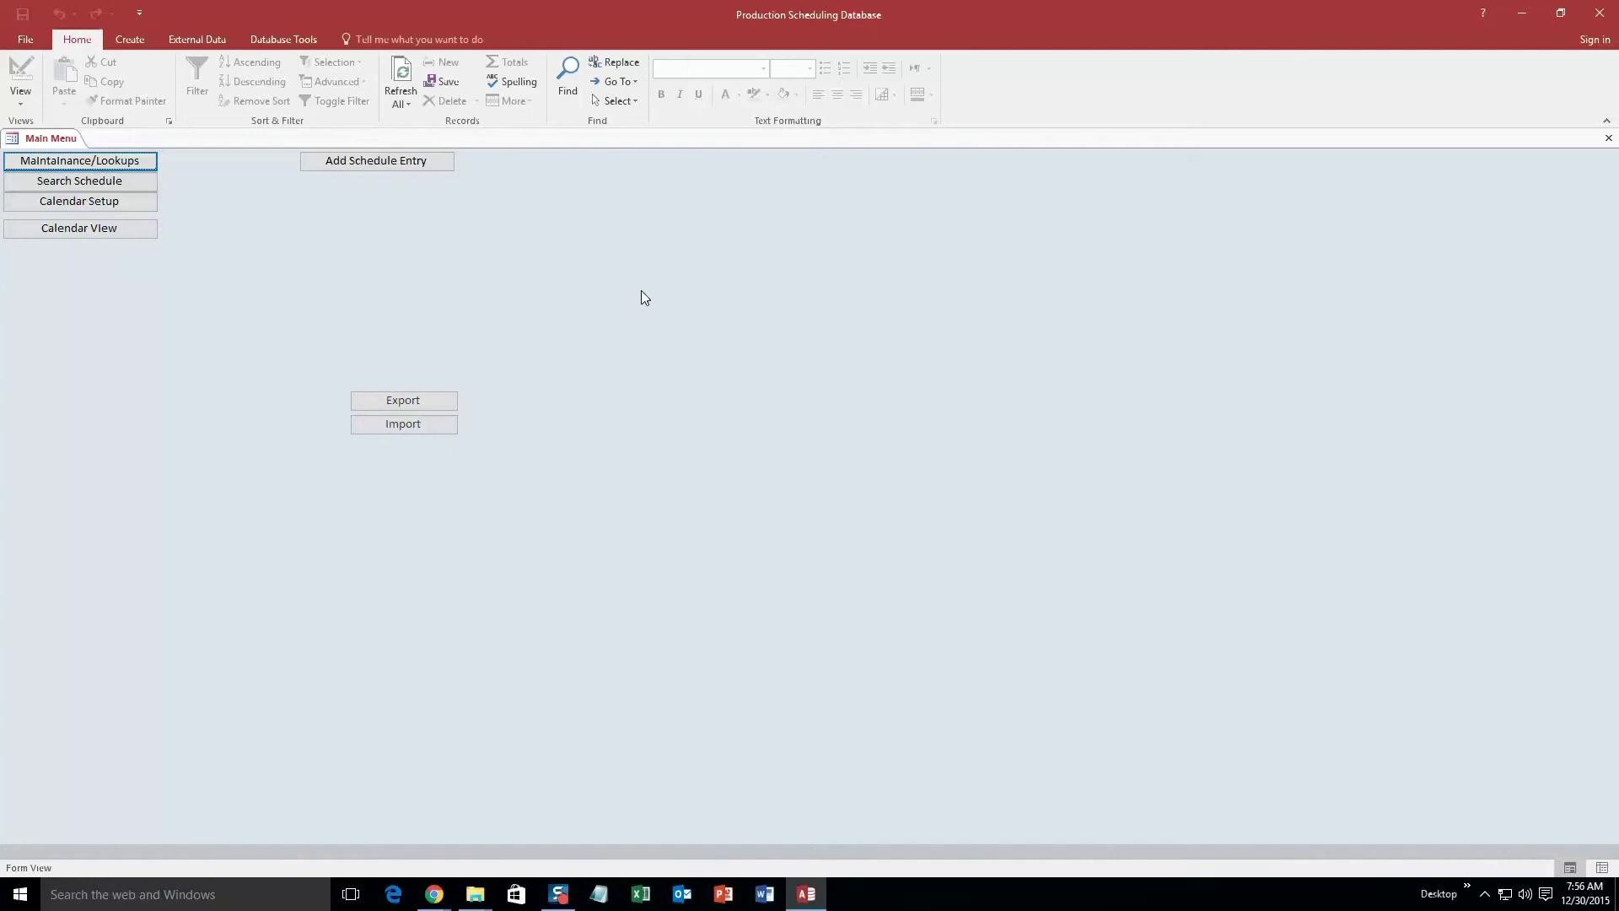
click(396, 164)
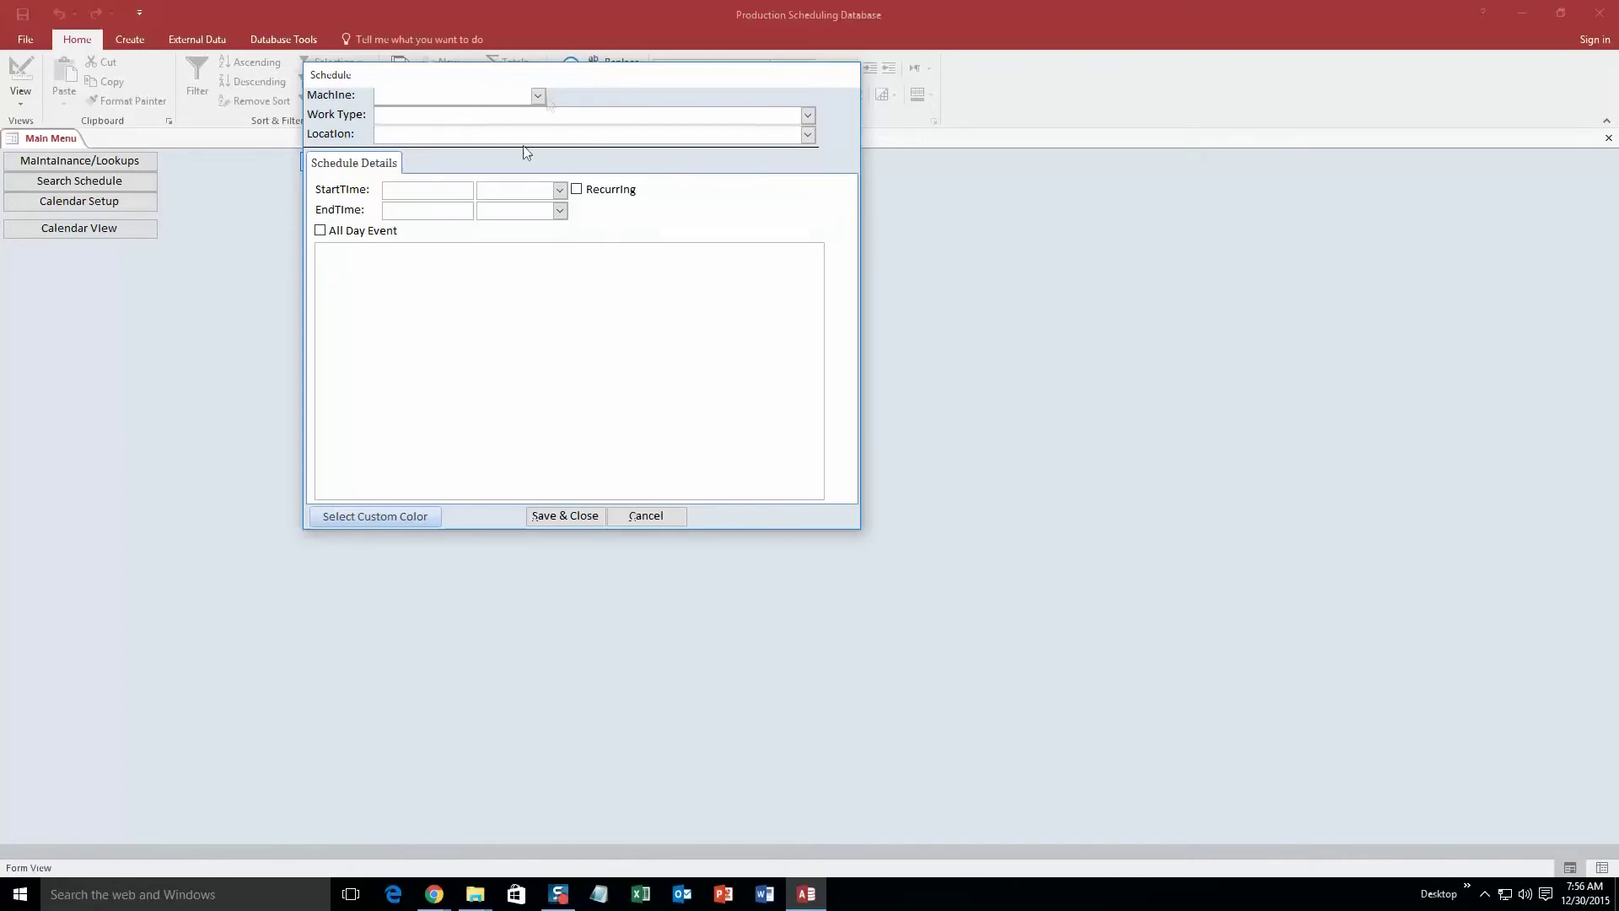
- Set the entry to Machine 1, Work Type Scheduled Time, Location 1
drag(599, 74, 596, 84)
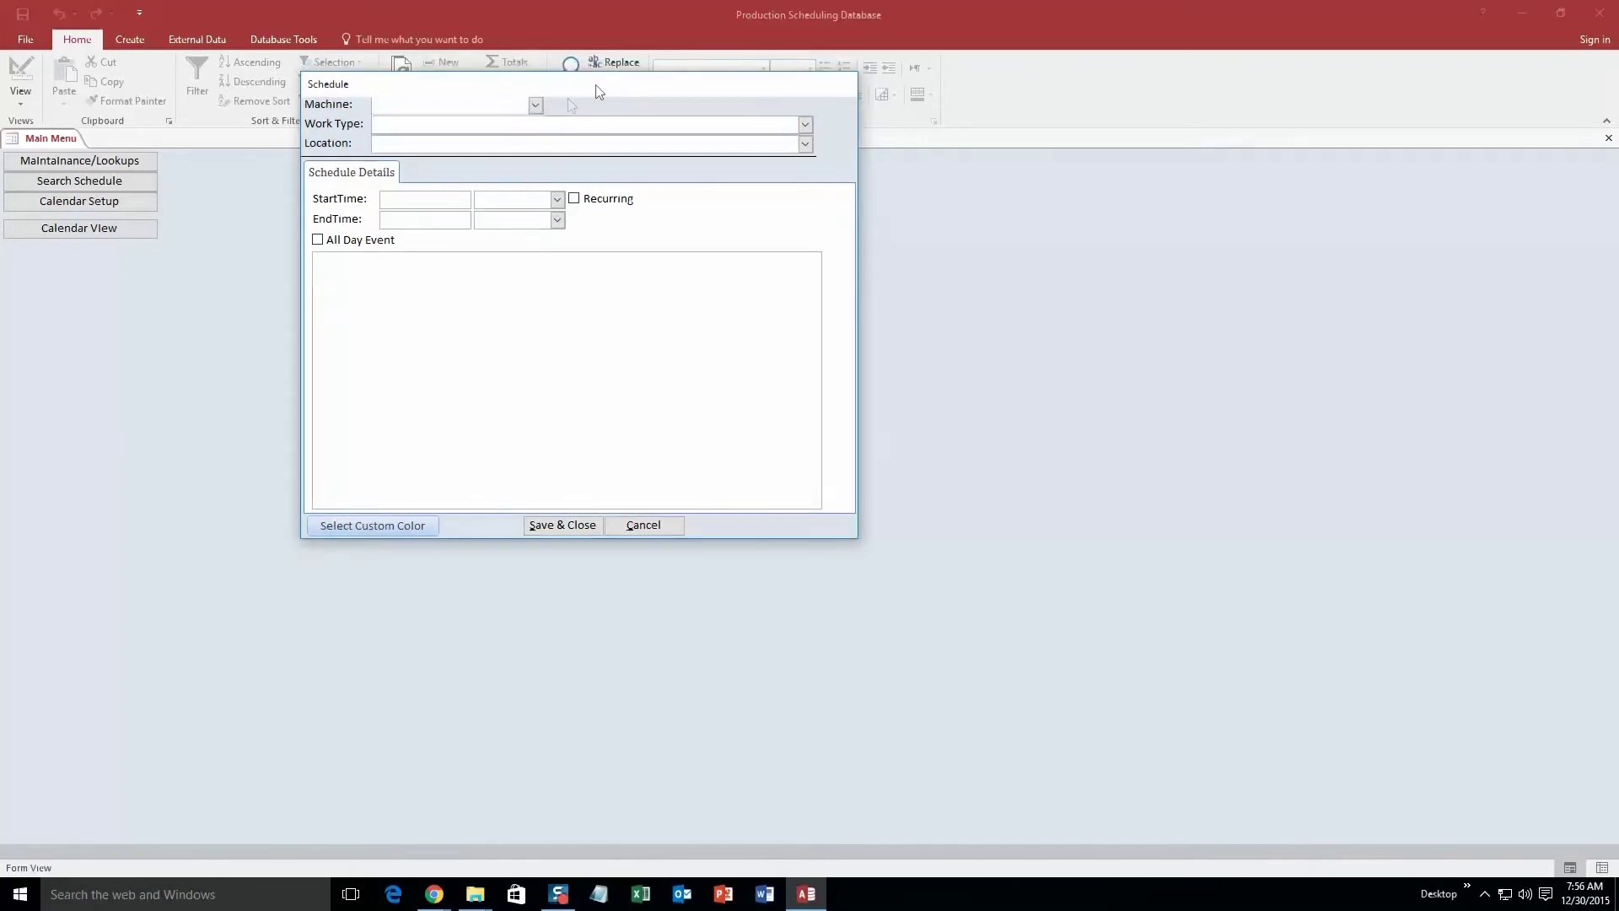
click(537, 104)
click(460, 119)
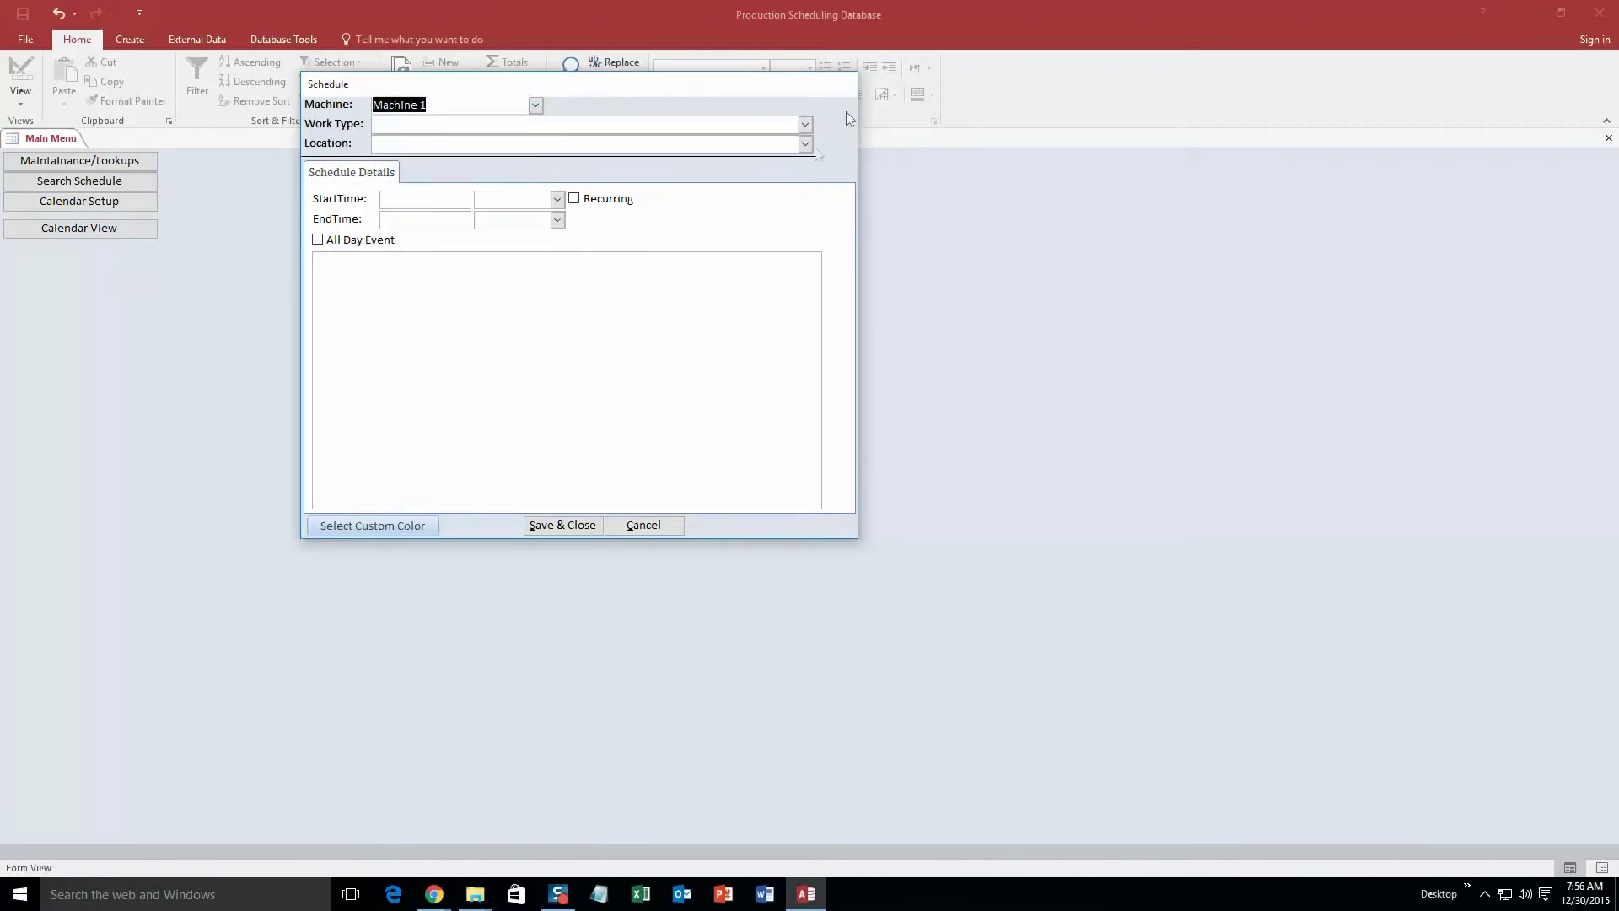
click(806, 124)
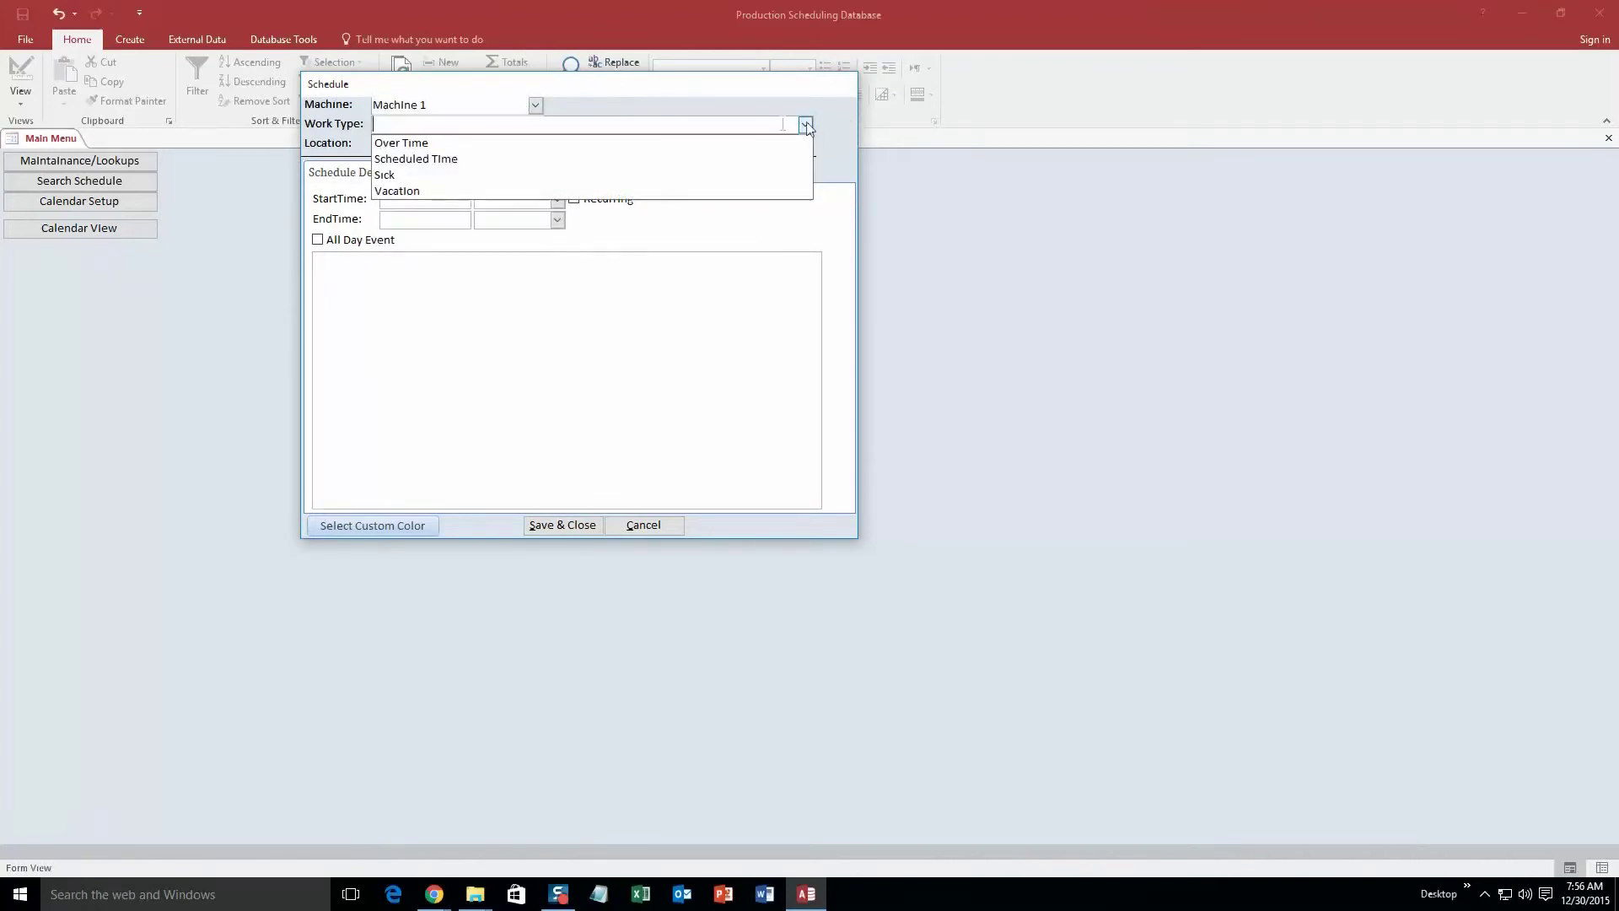
click(518, 158)
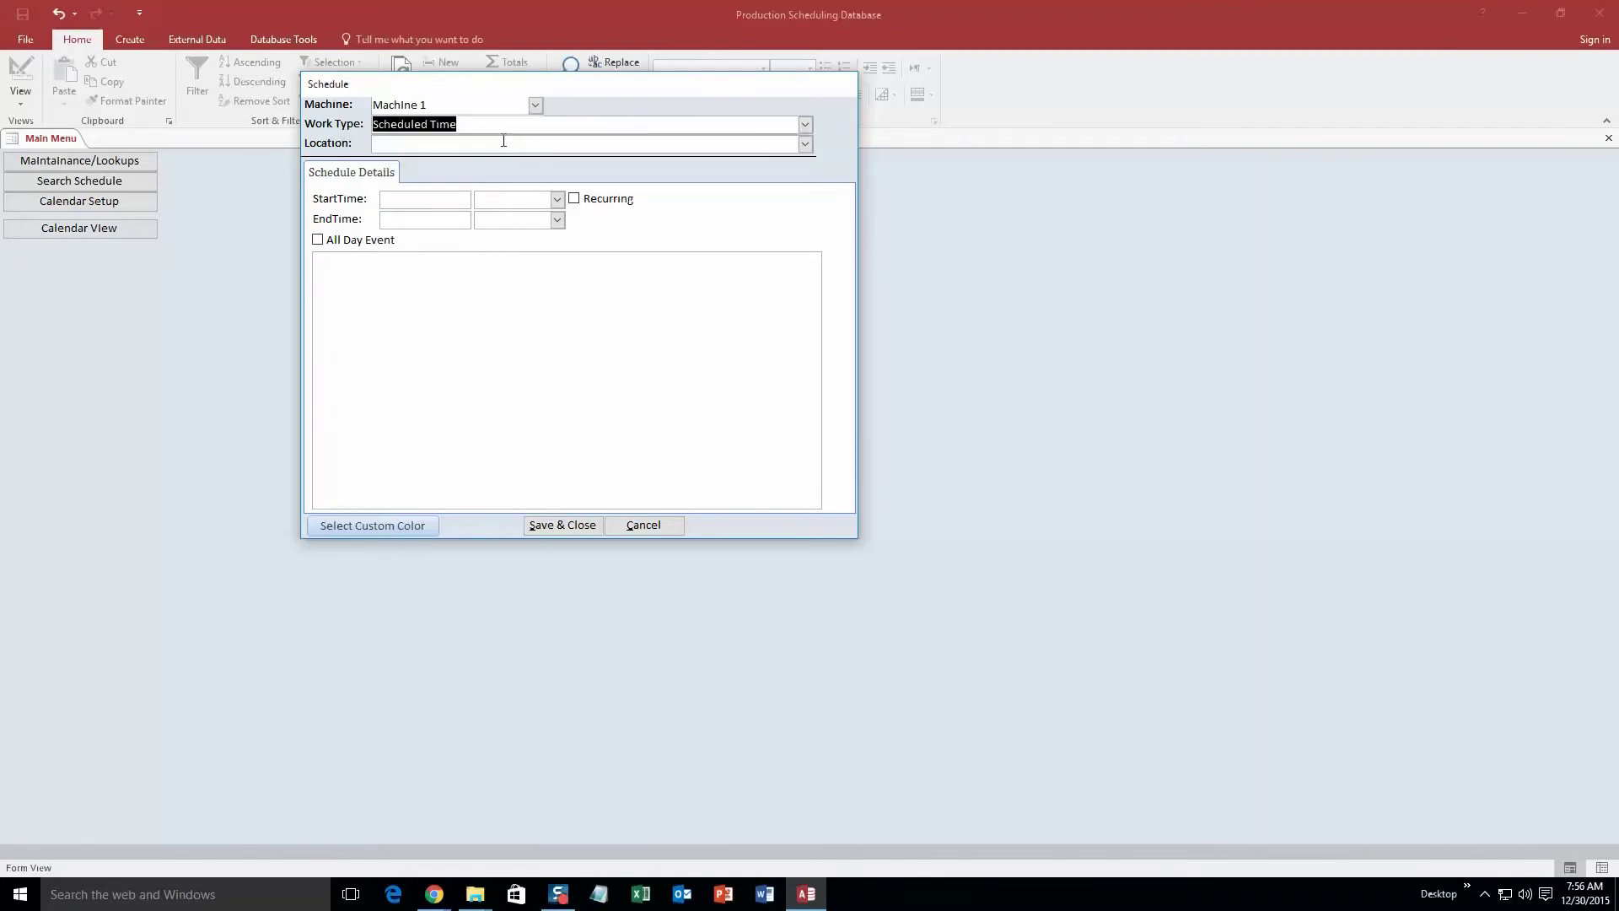
click(805, 144)
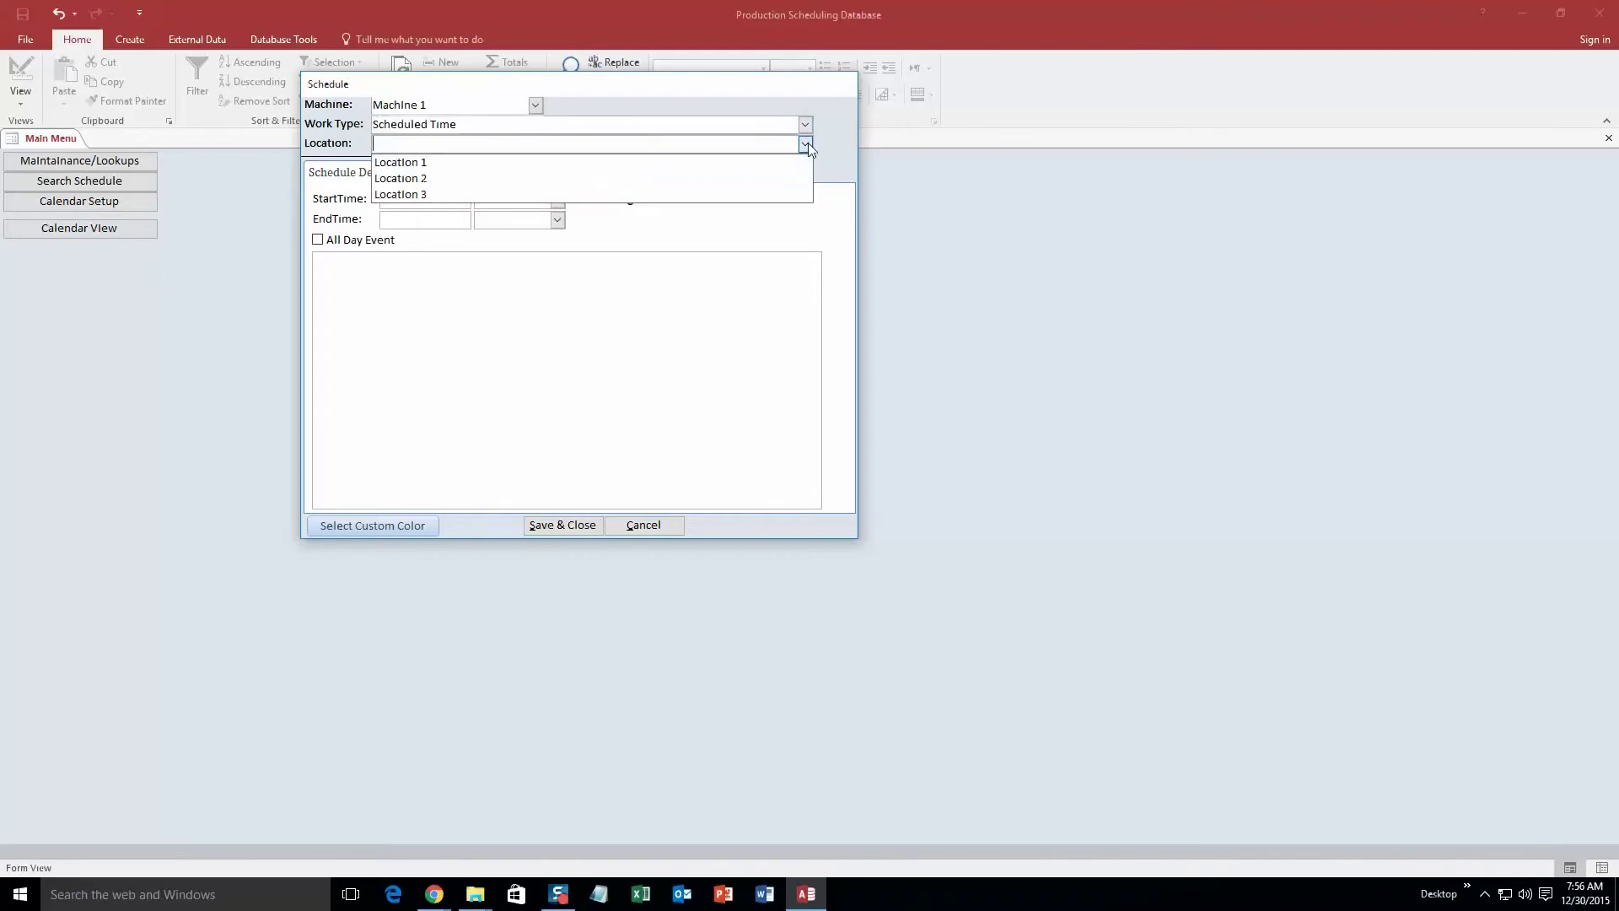
click(597, 163)
- Set start 12/30/2015 12:15 AM and end 12/30/2015 01:00 AM
click(435, 199)
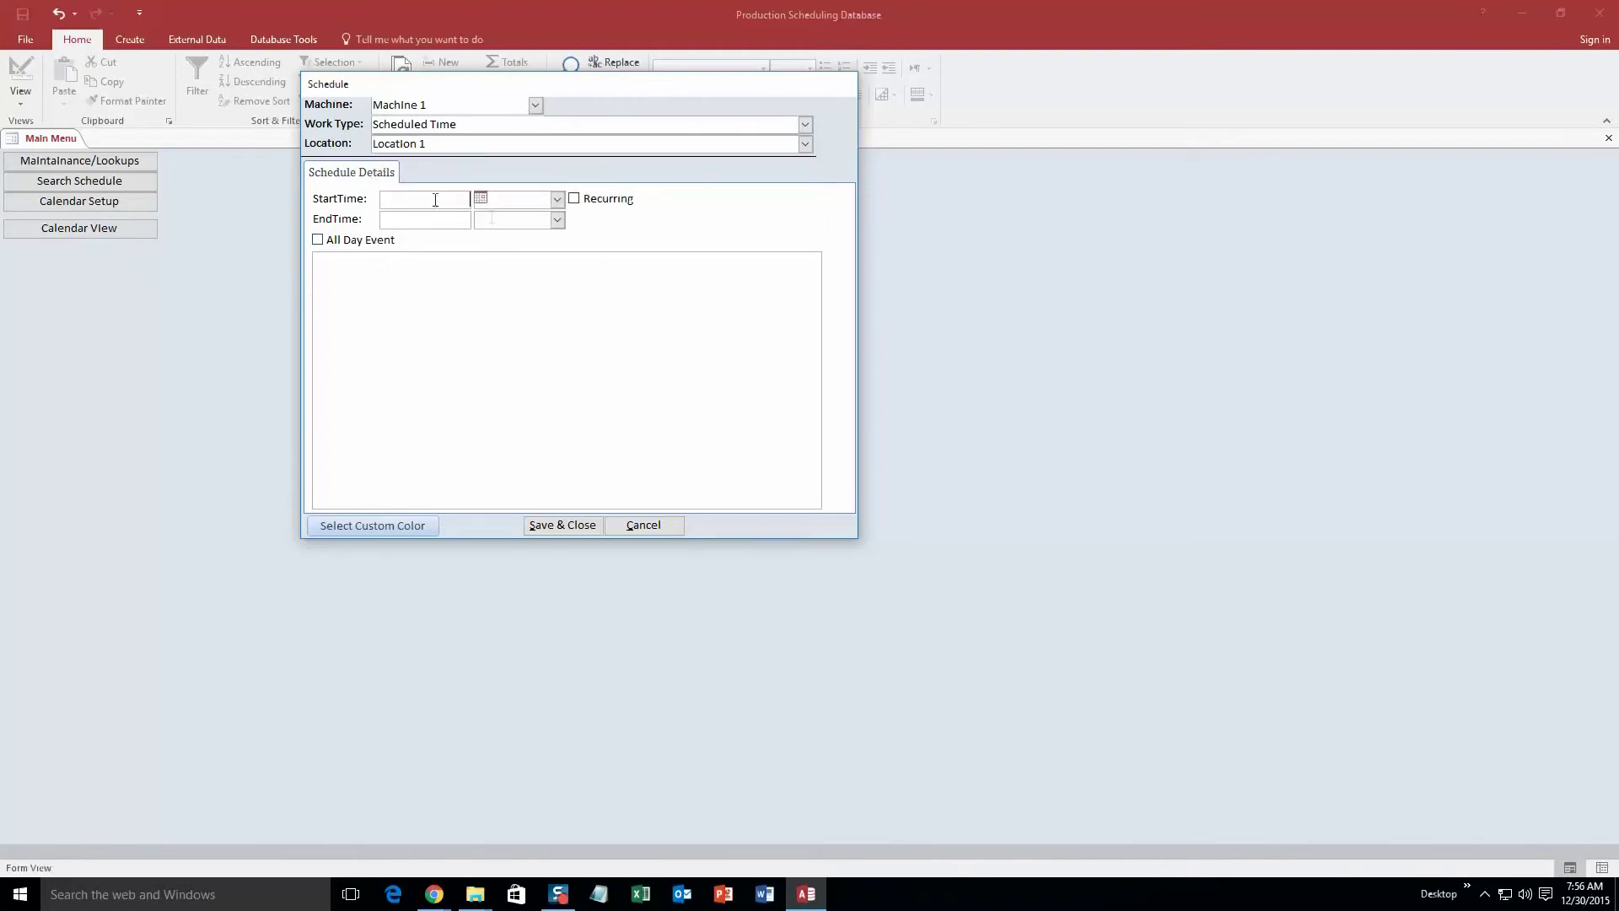
click(480, 197)
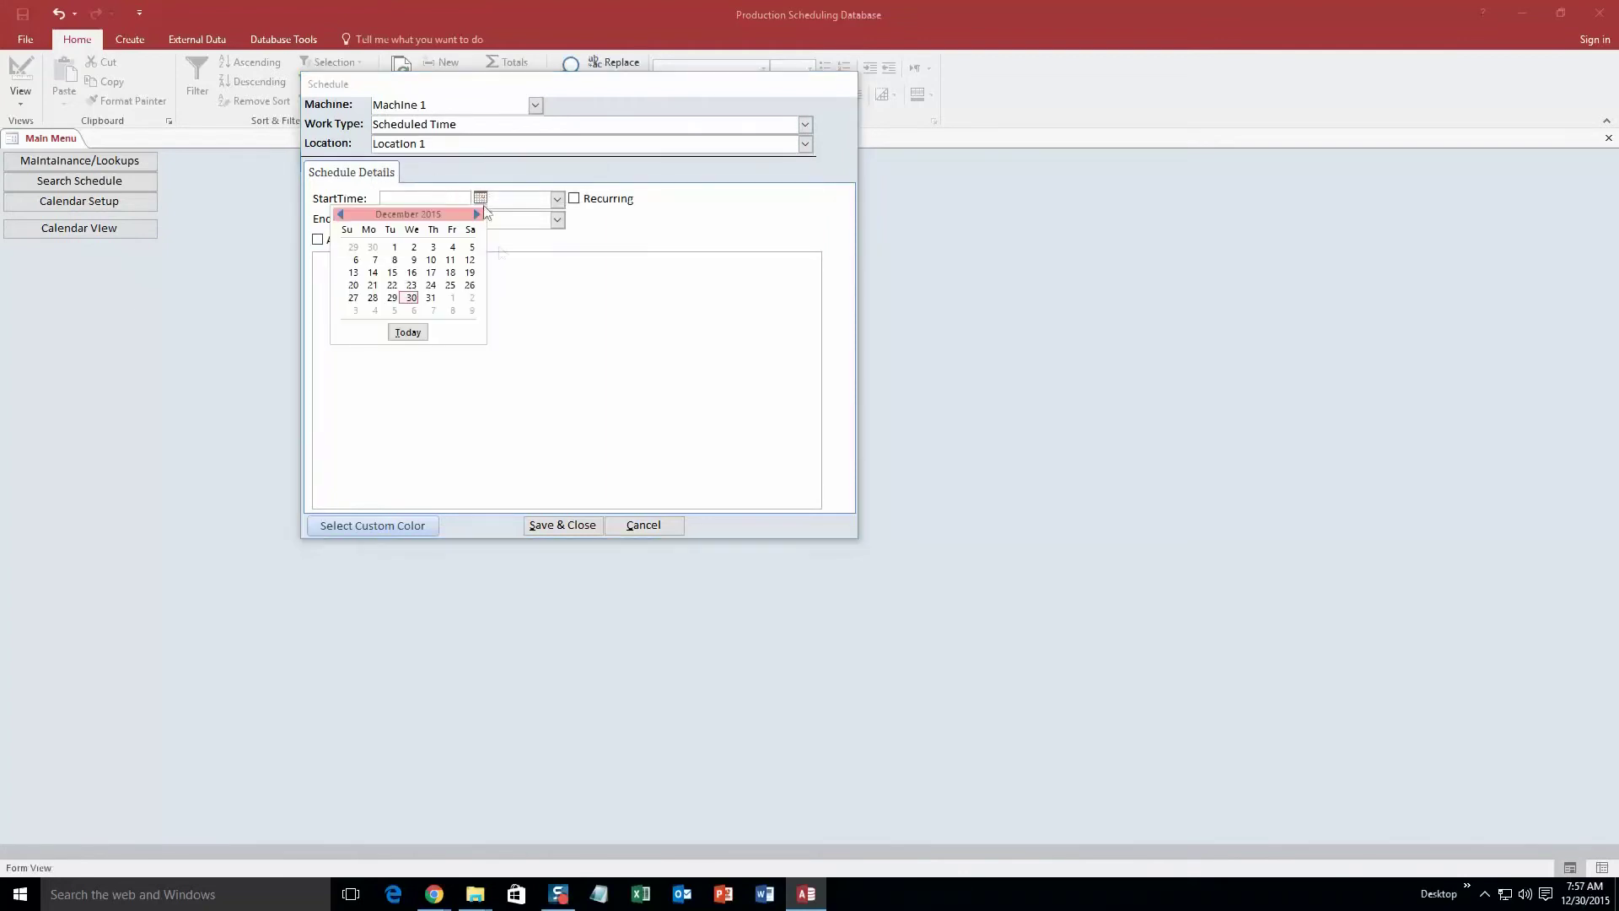
click(408, 333)
click(556, 199)
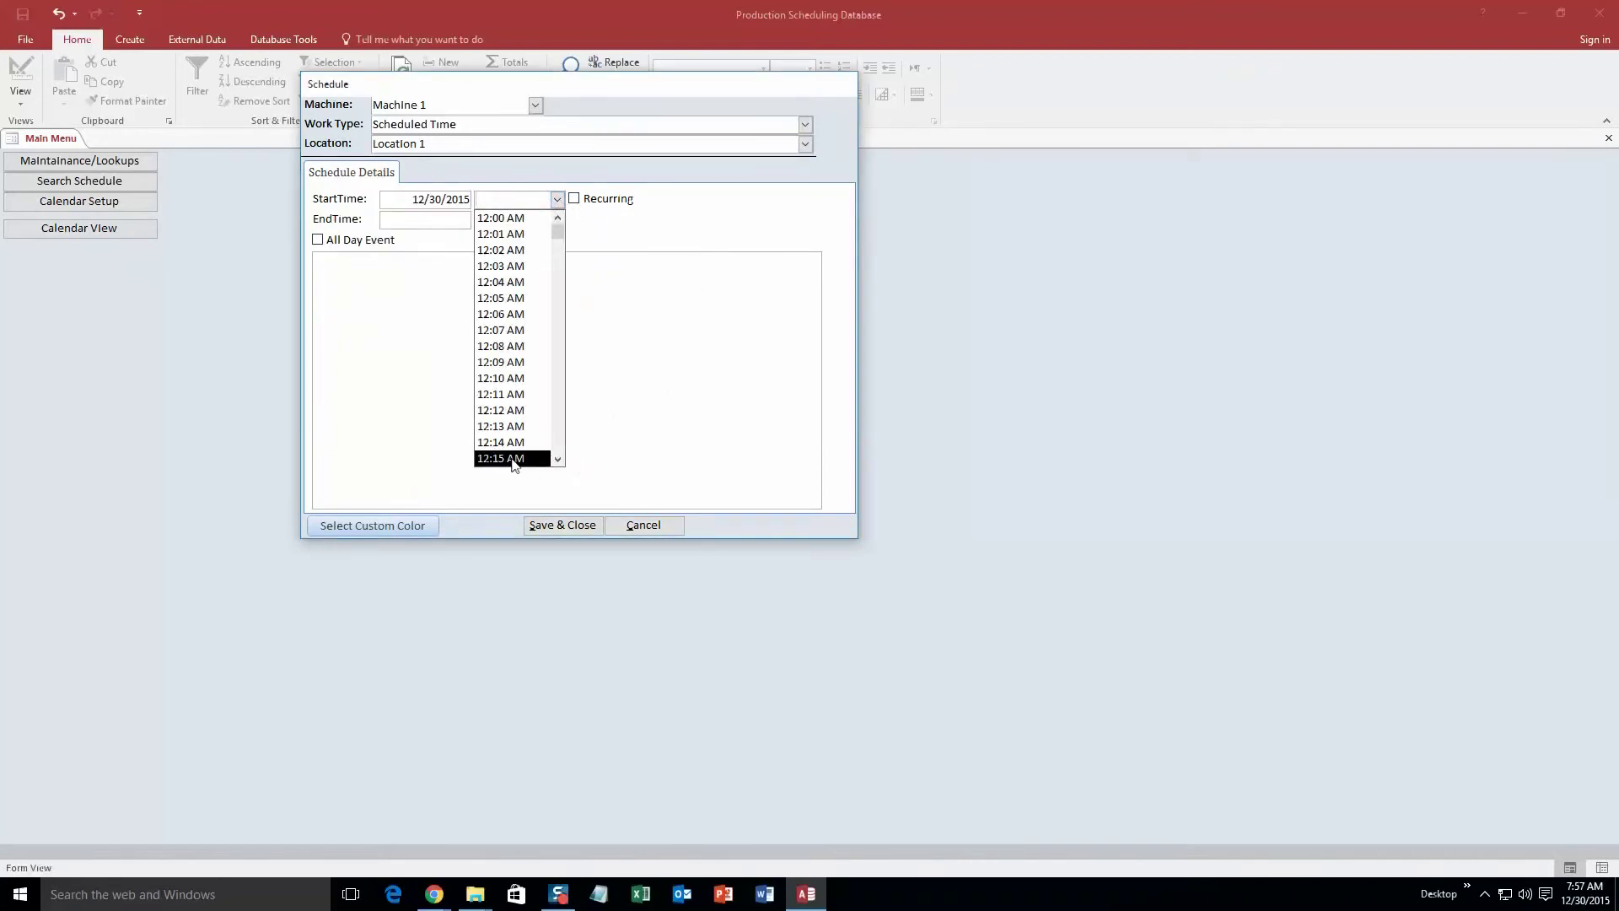
click(501, 458)
click(427, 219)
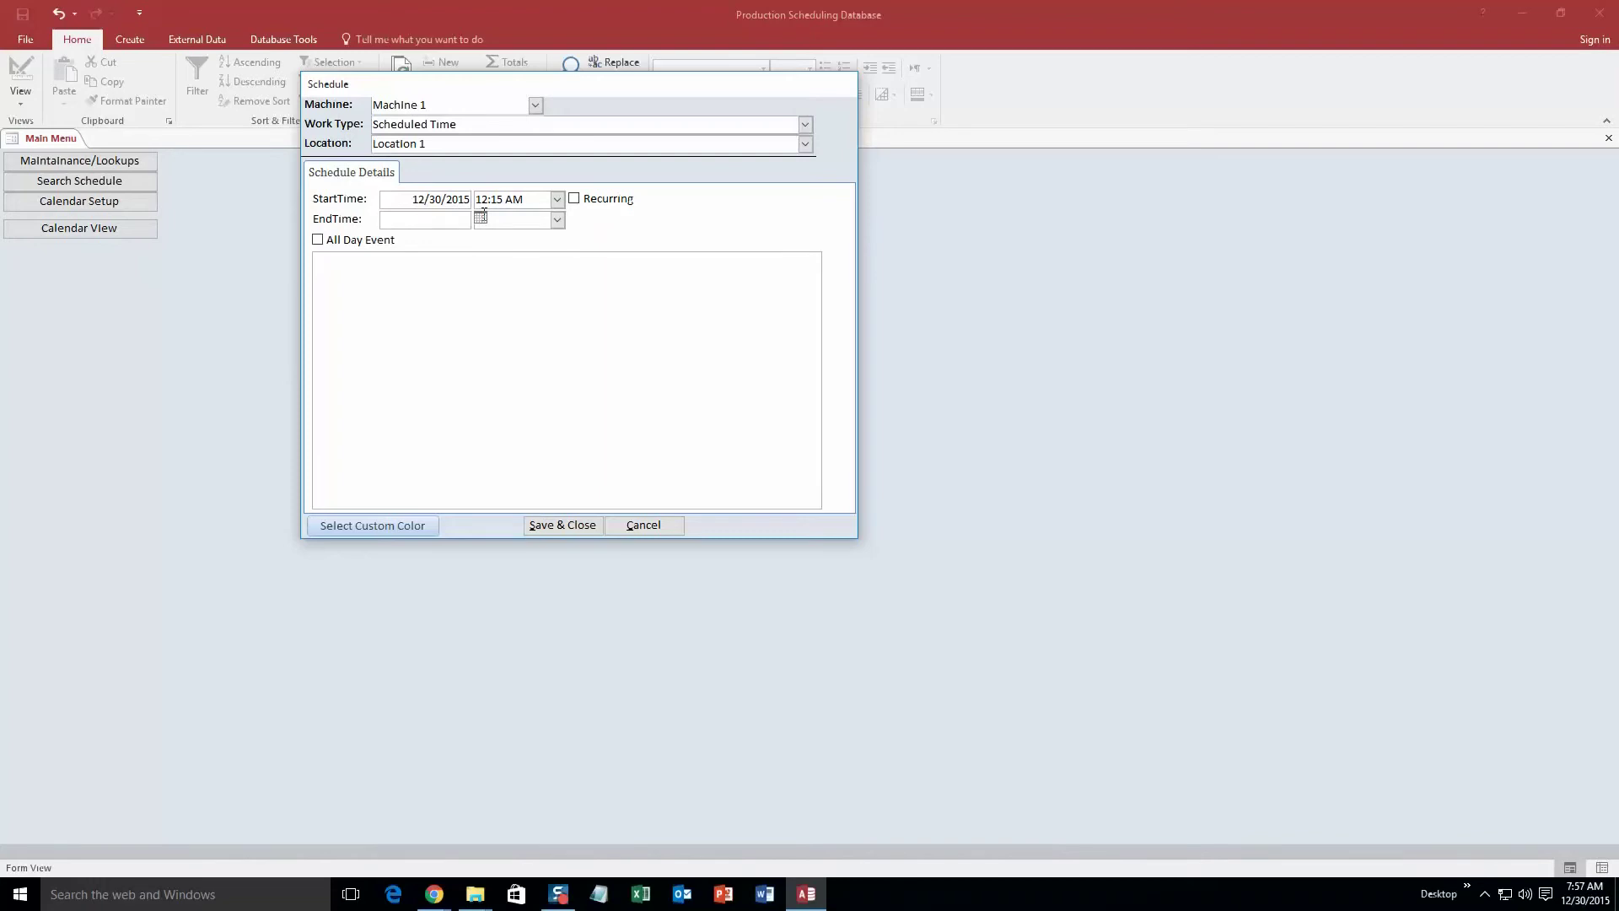
click(480, 217)
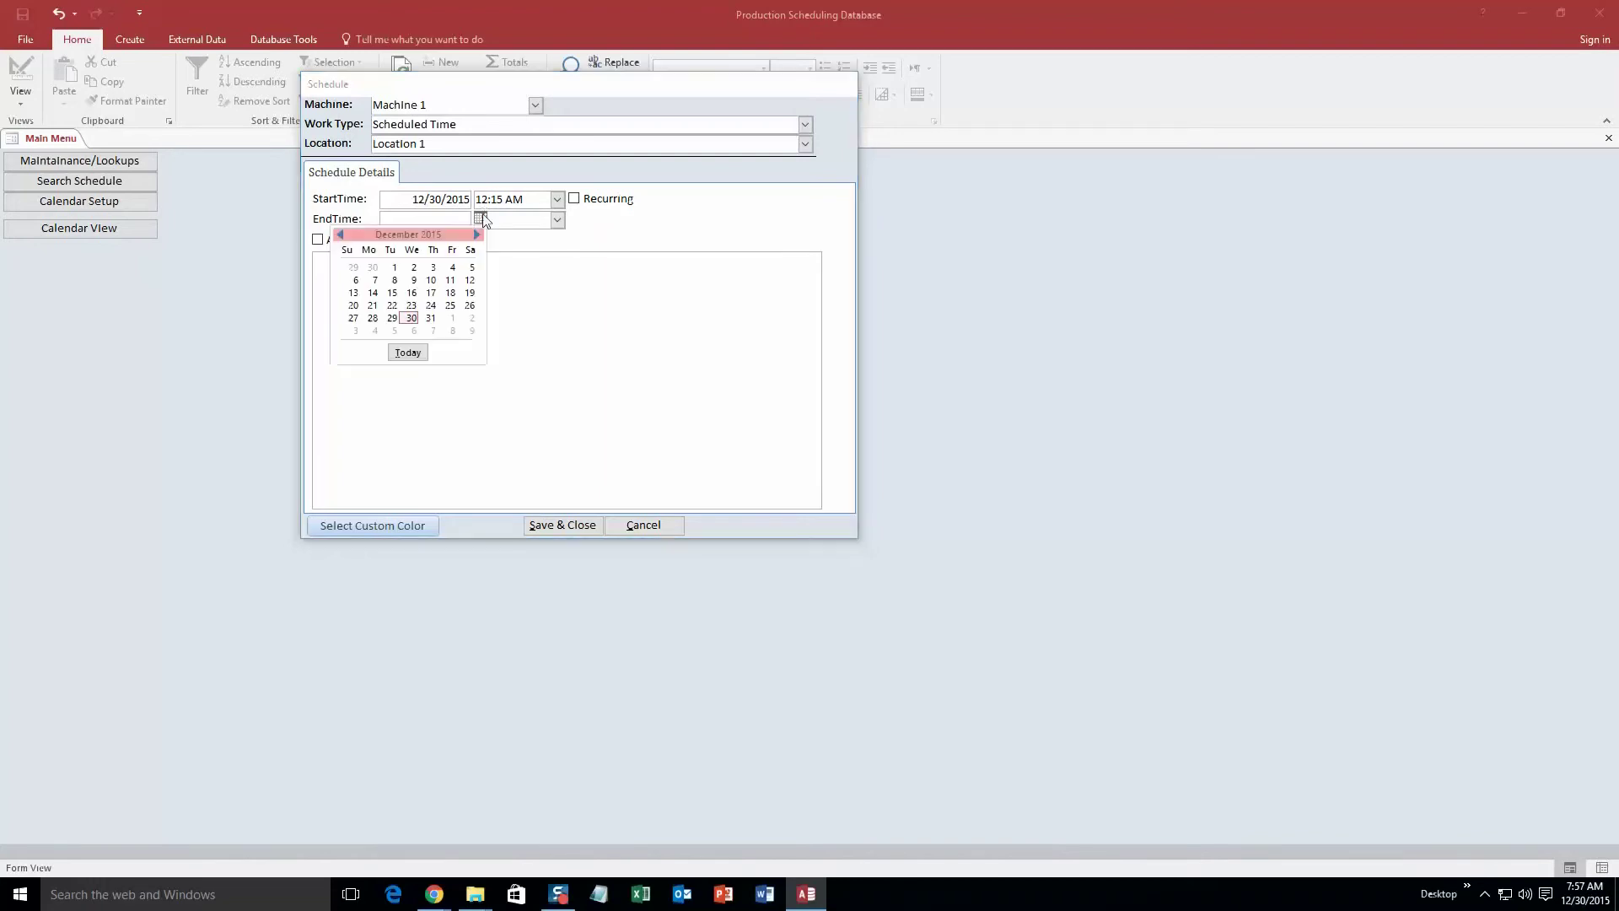
click(419, 354)
click(556, 219)
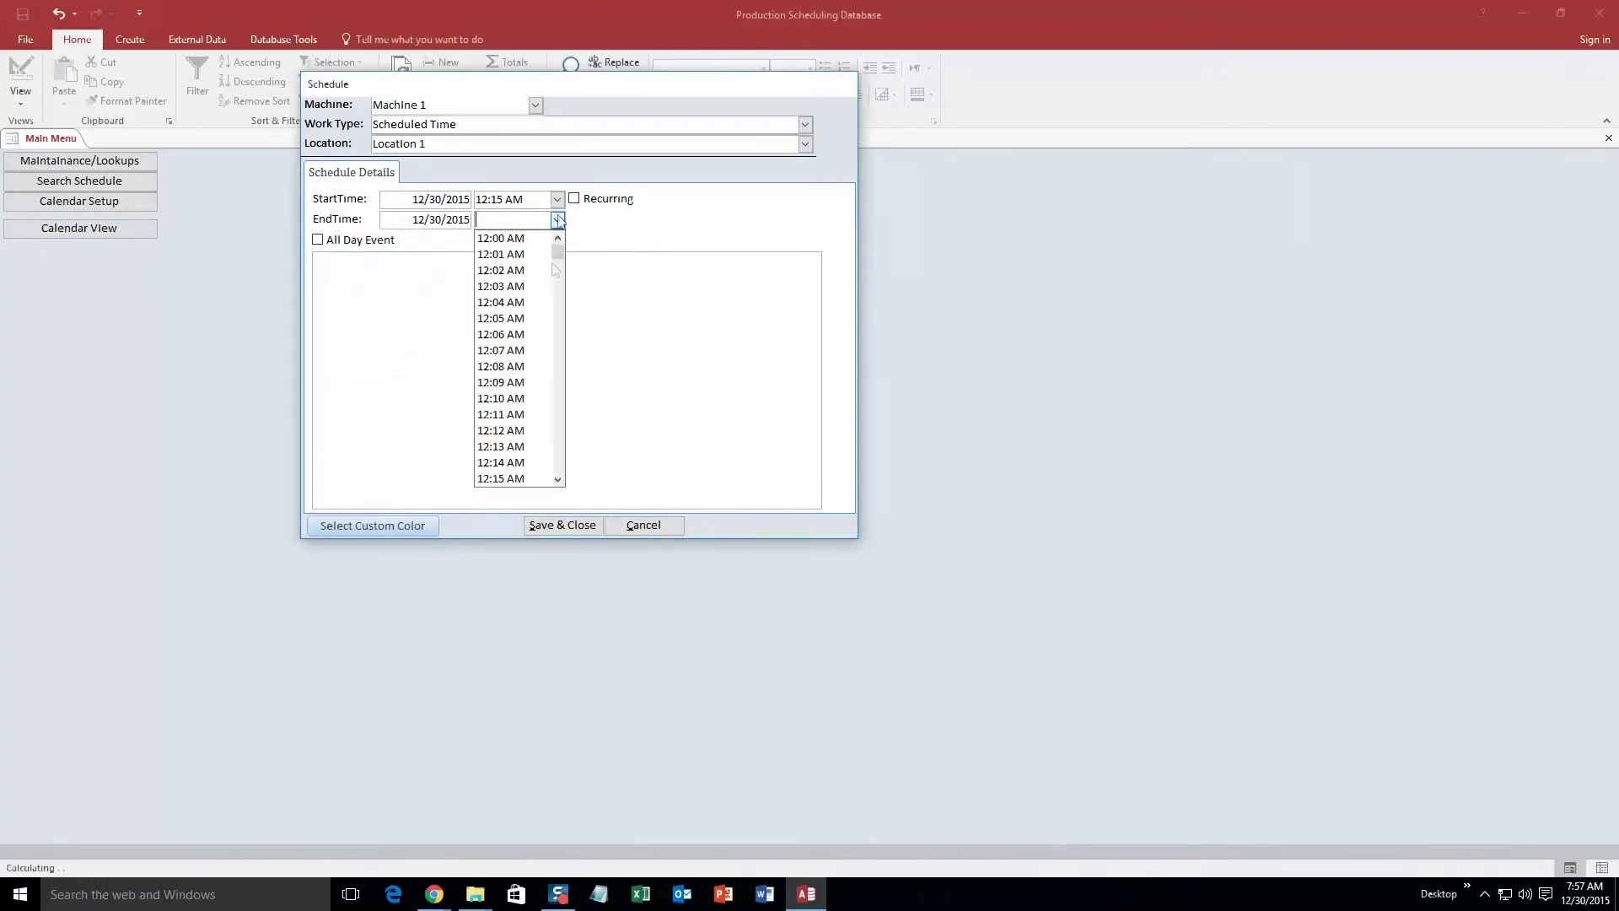
scroll(513, 390, down, 9)
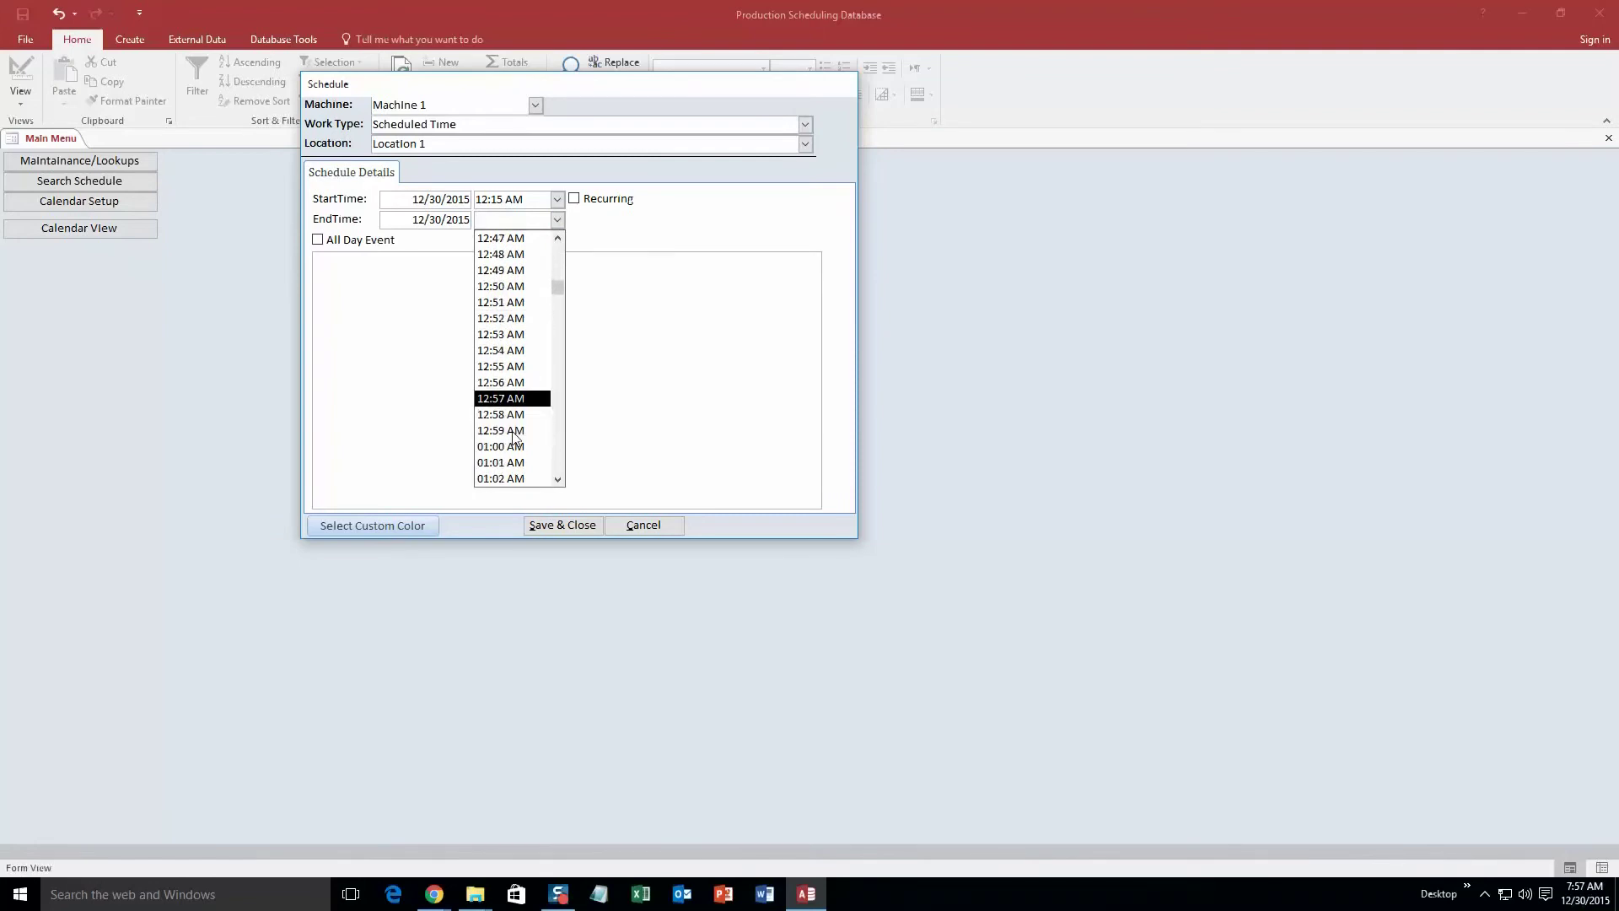
scroll(514, 439, down, 4)
click(513, 447)
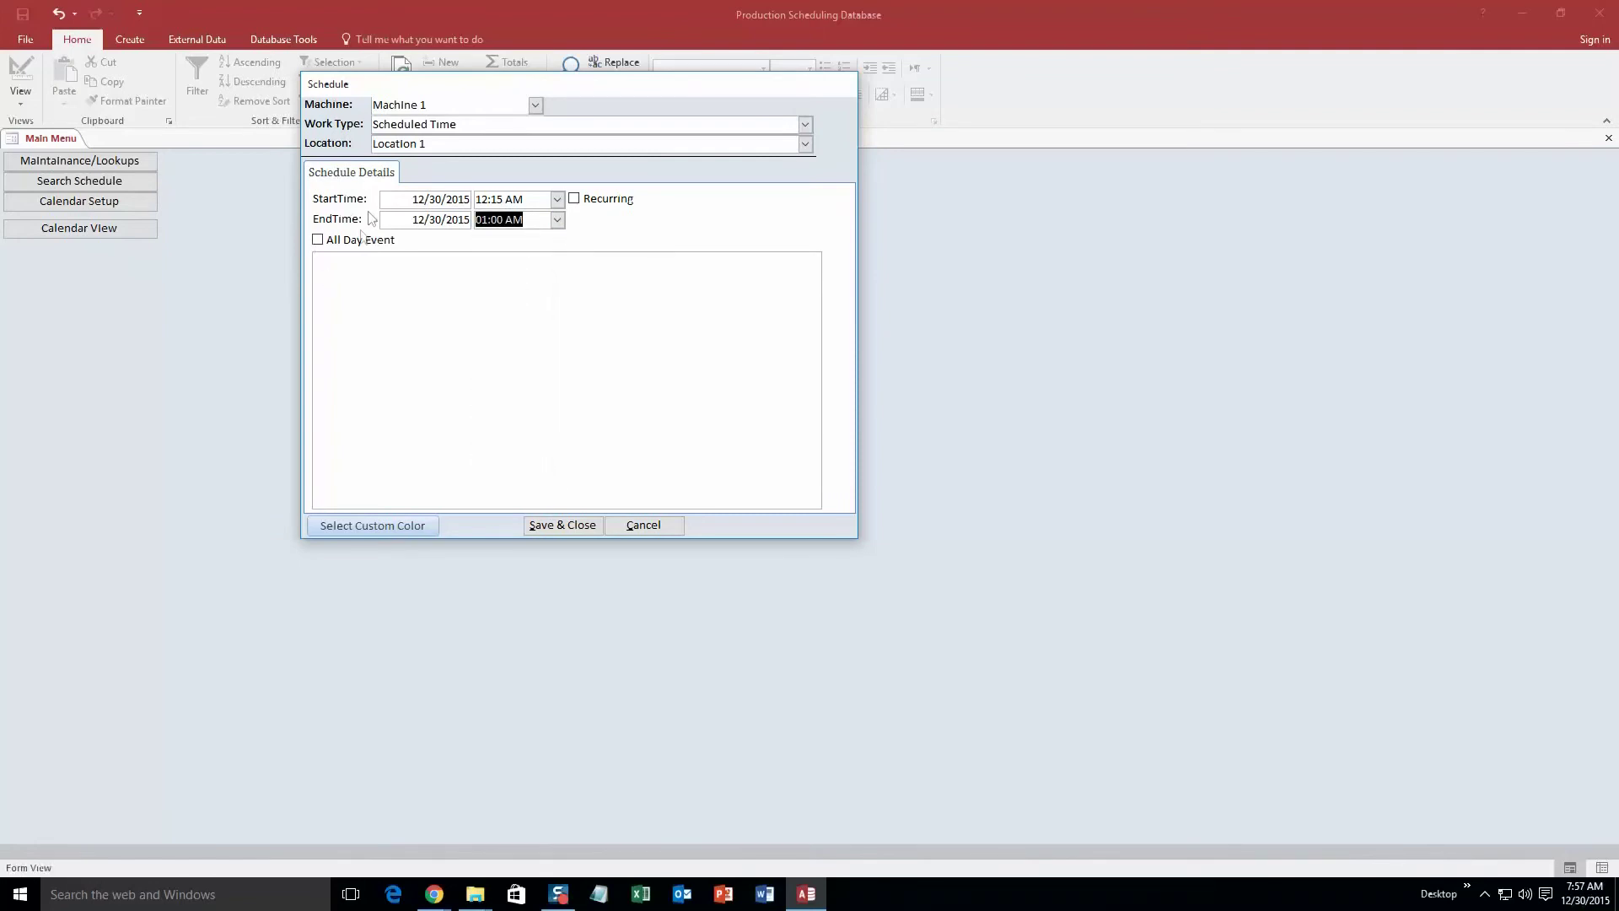
- Give the entry an orange custom colour, save and close it, and open Calendar View
click(372, 523)
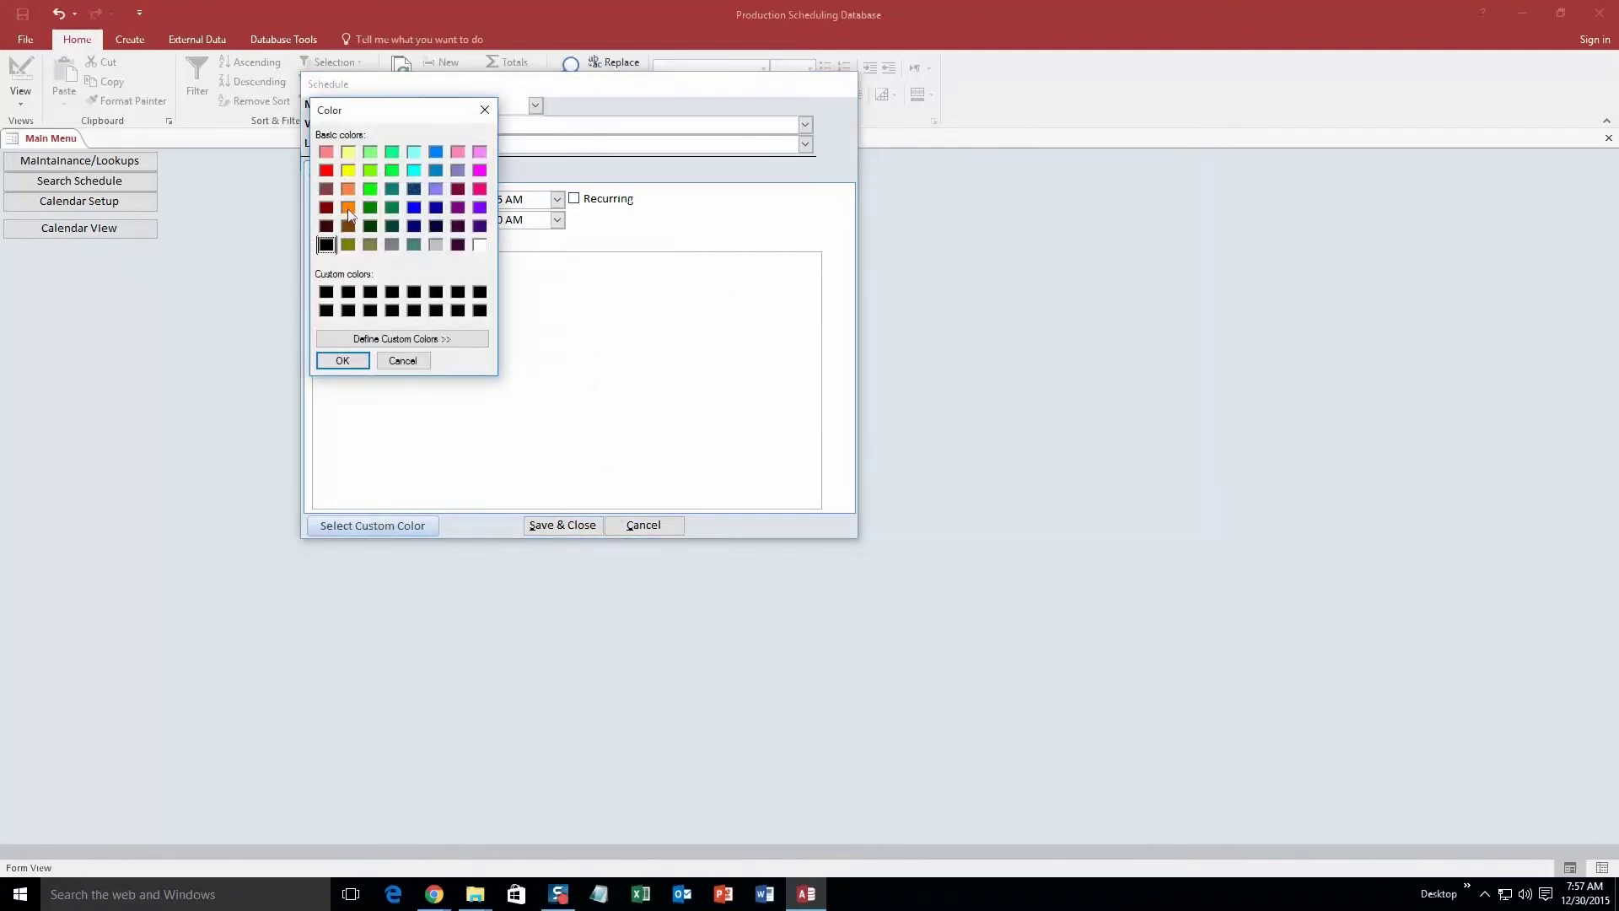
click(347, 208)
click(343, 360)
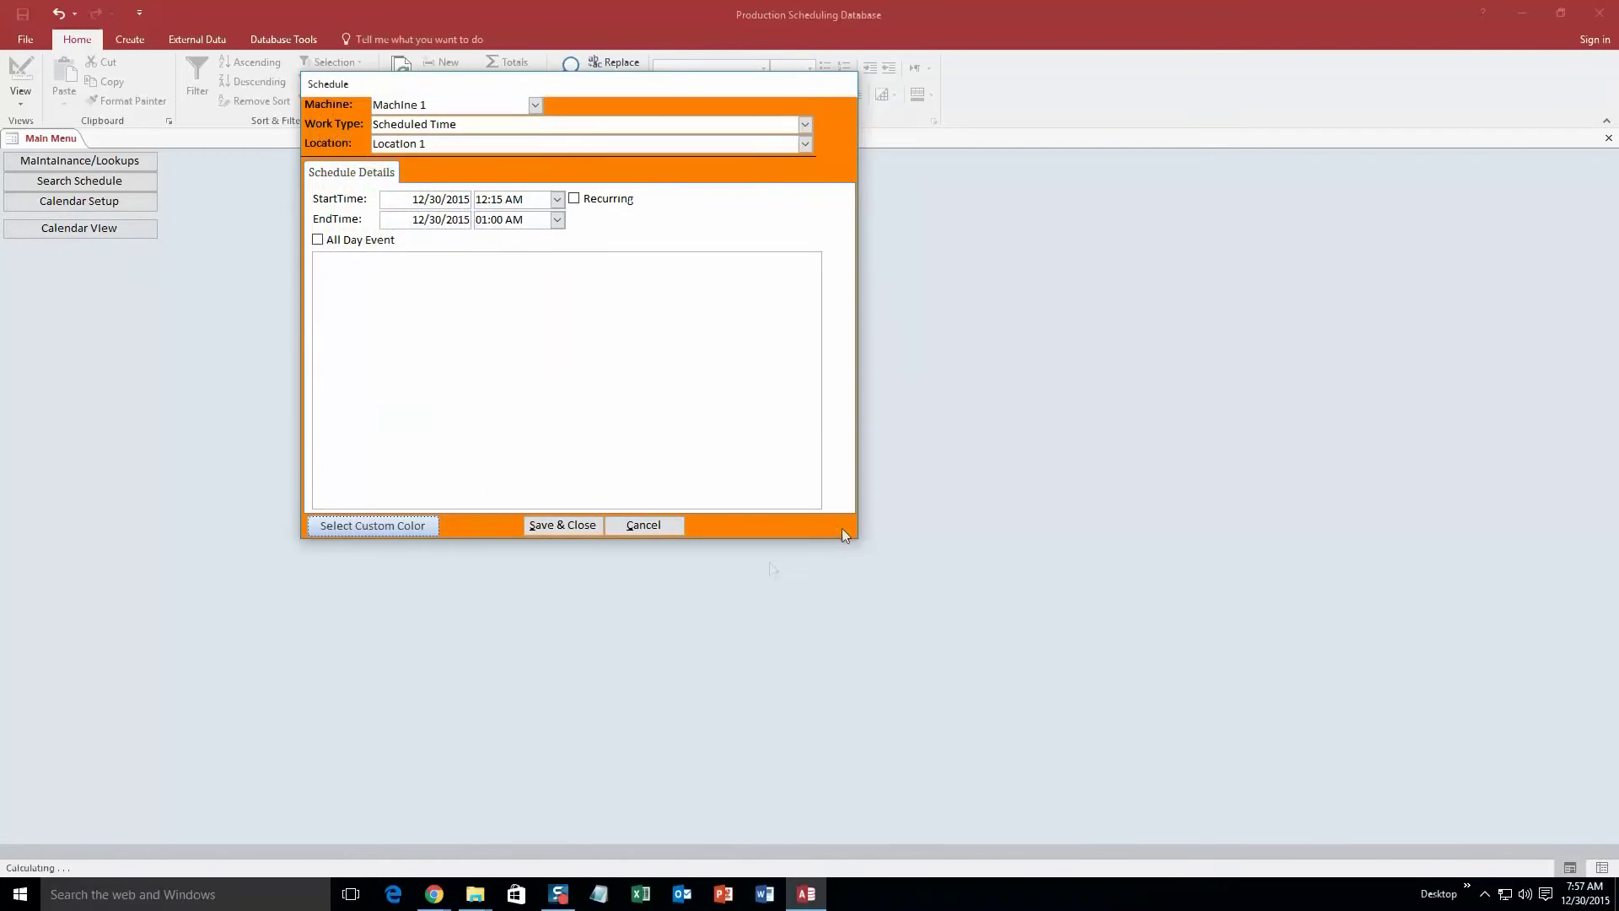
click(543, 523)
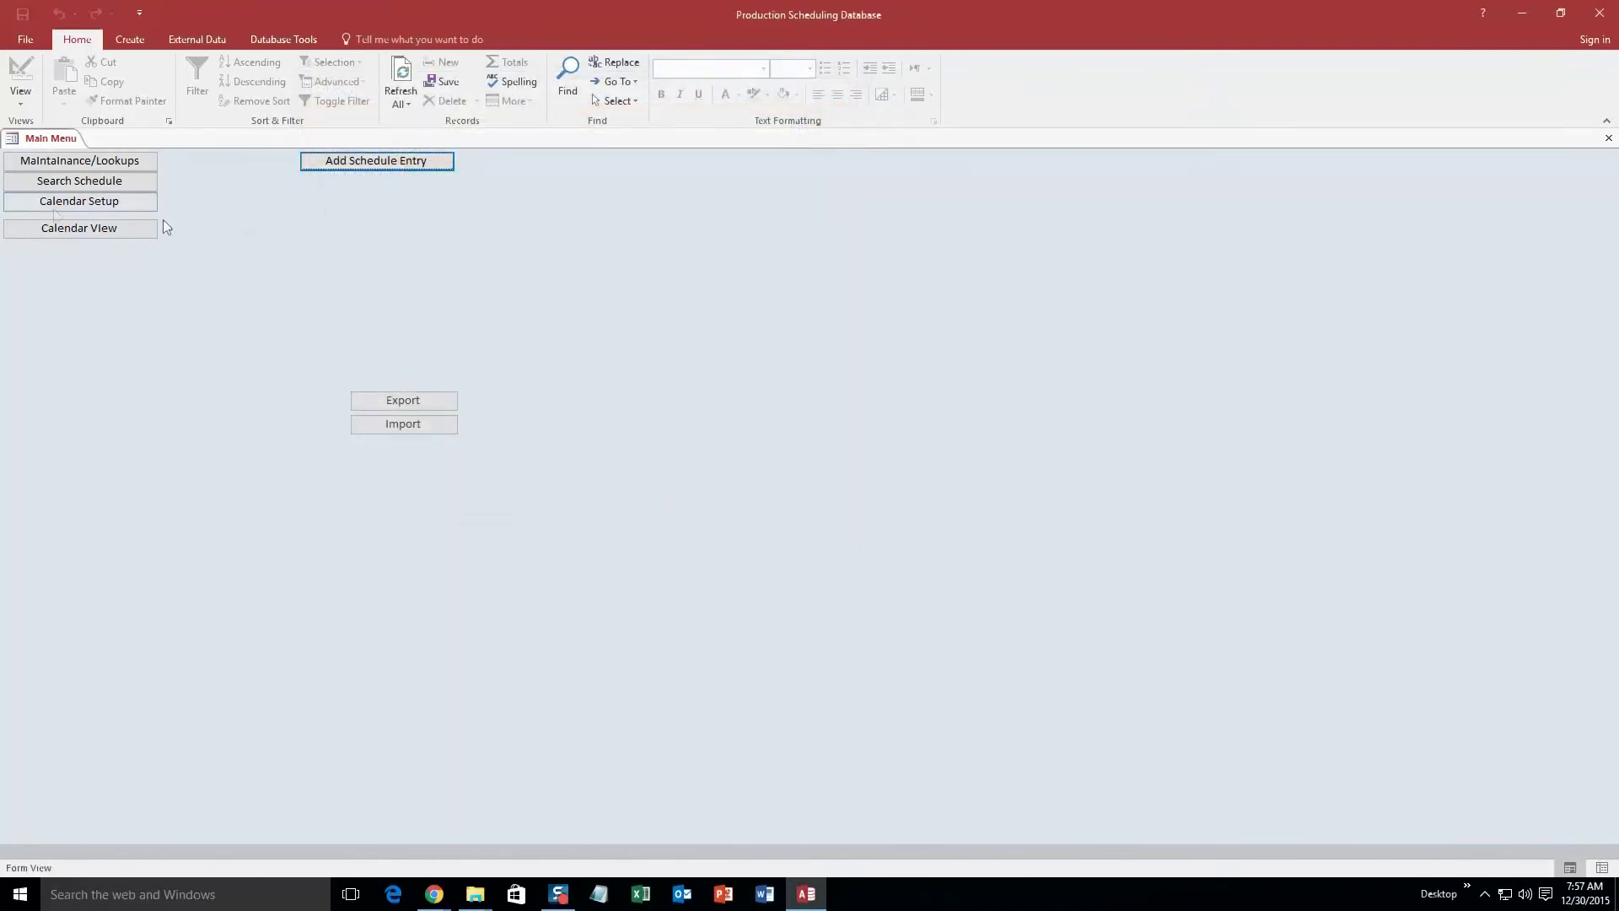
click(71, 230)
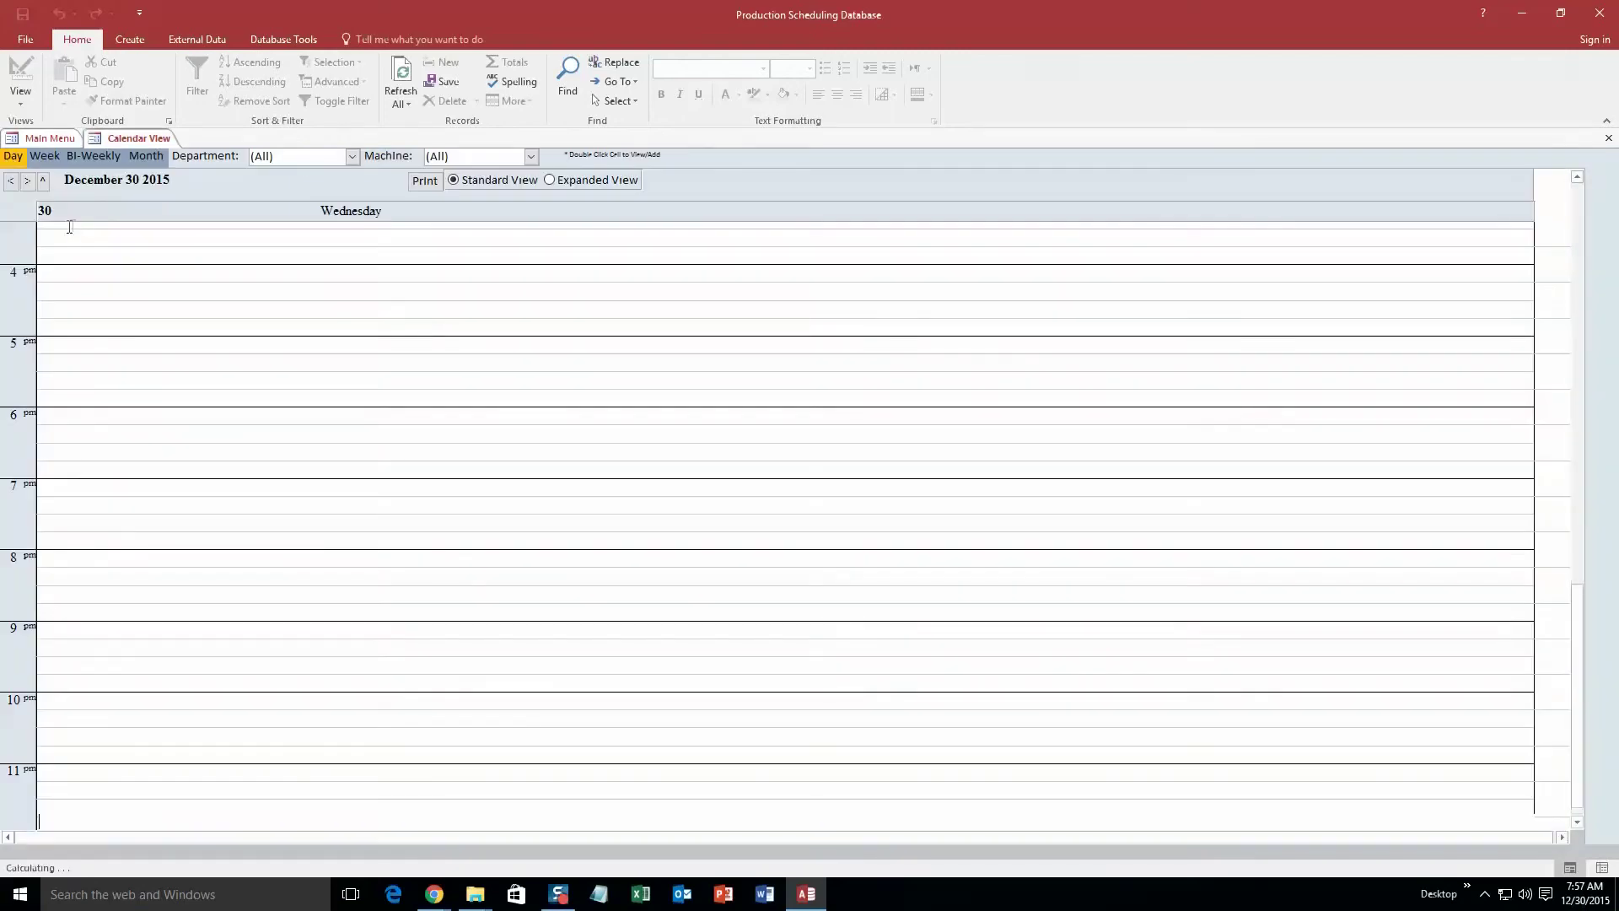
click(149, 155)
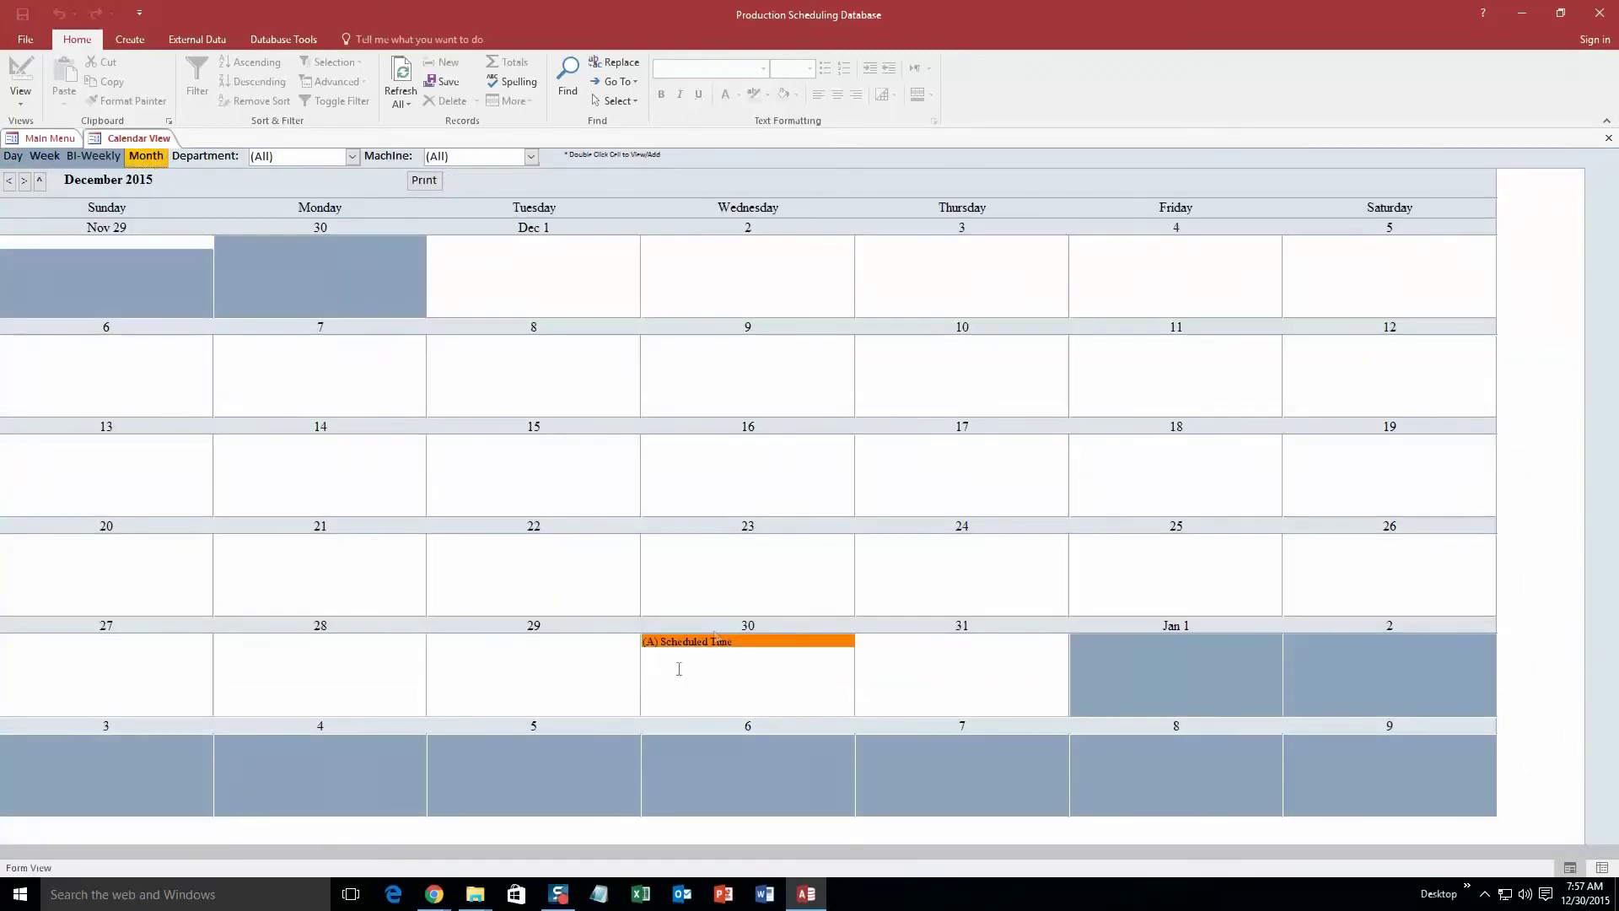
click(14, 156)
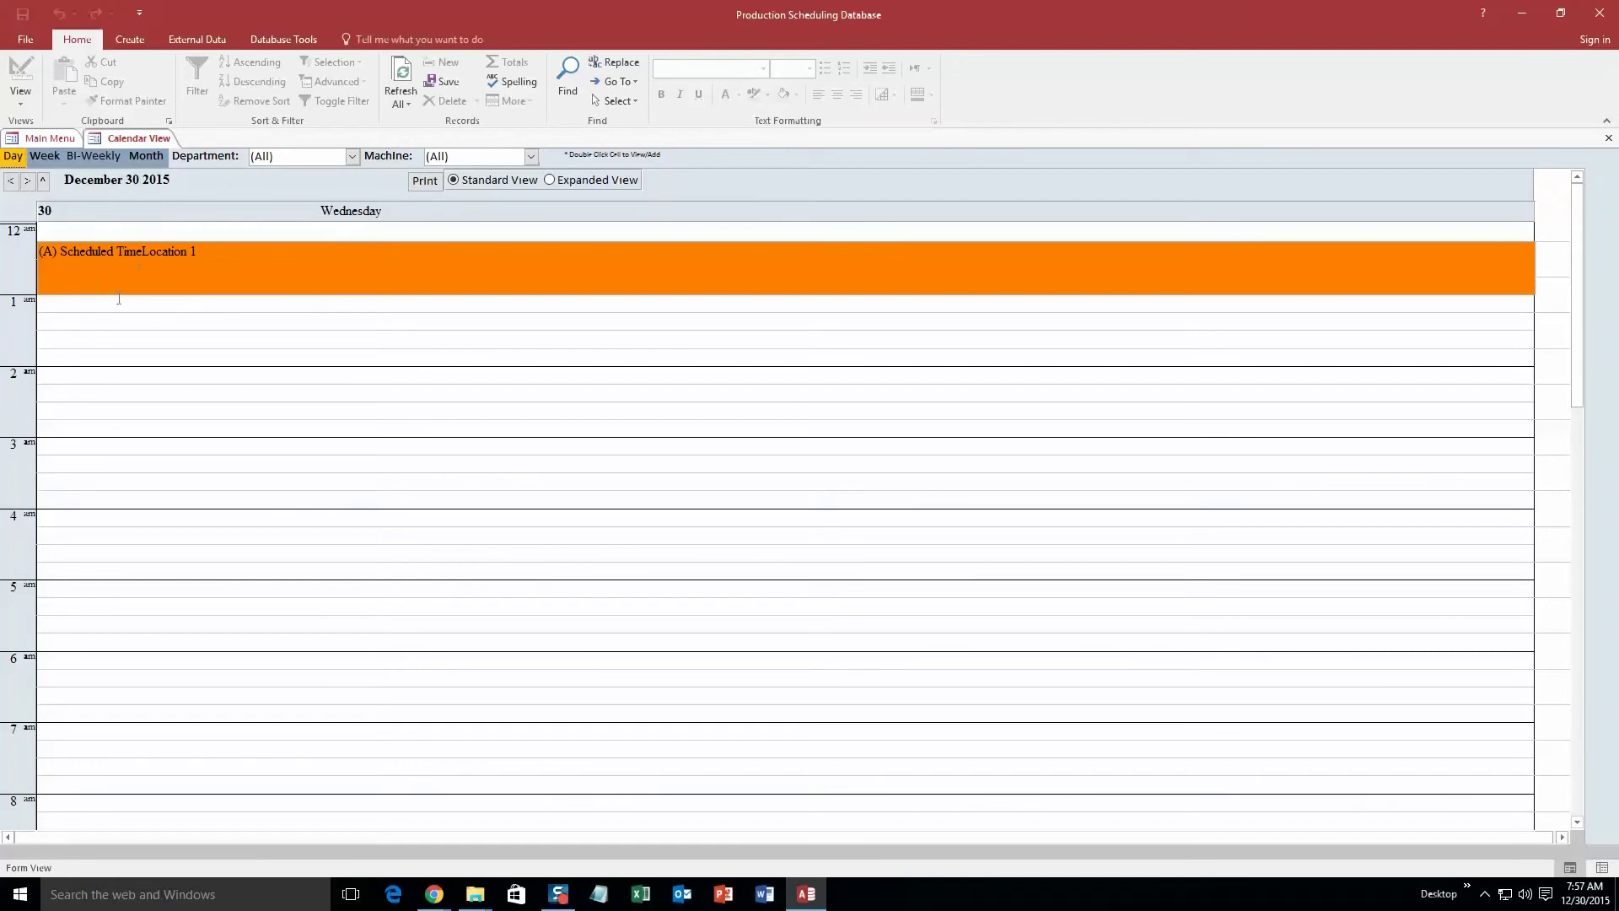
double_click(167, 253)
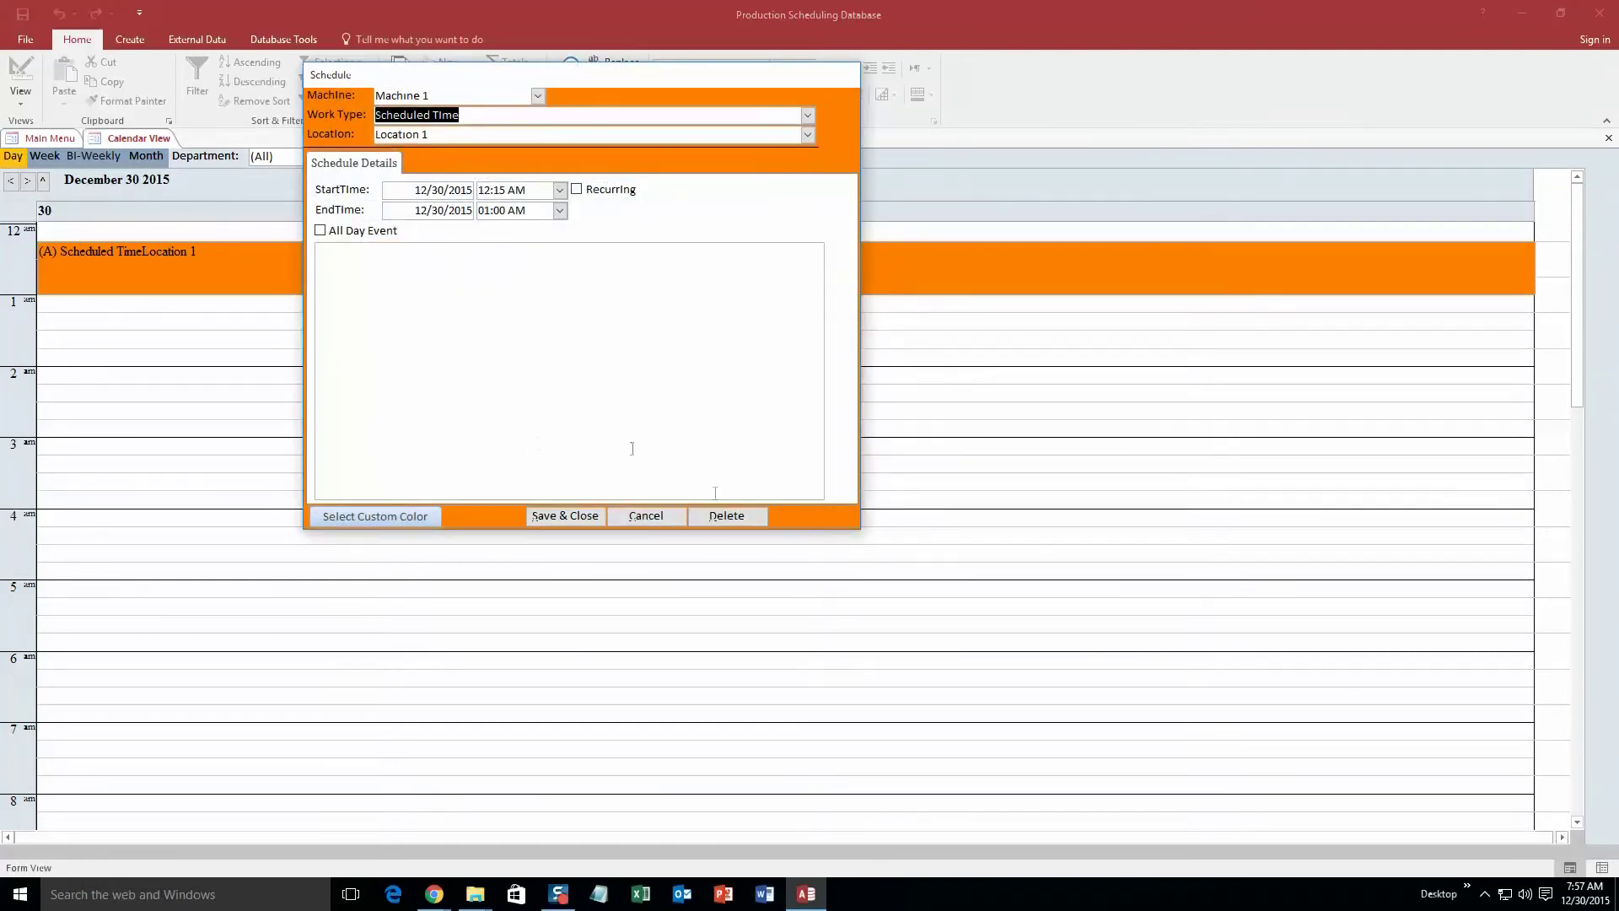
click(646, 518)
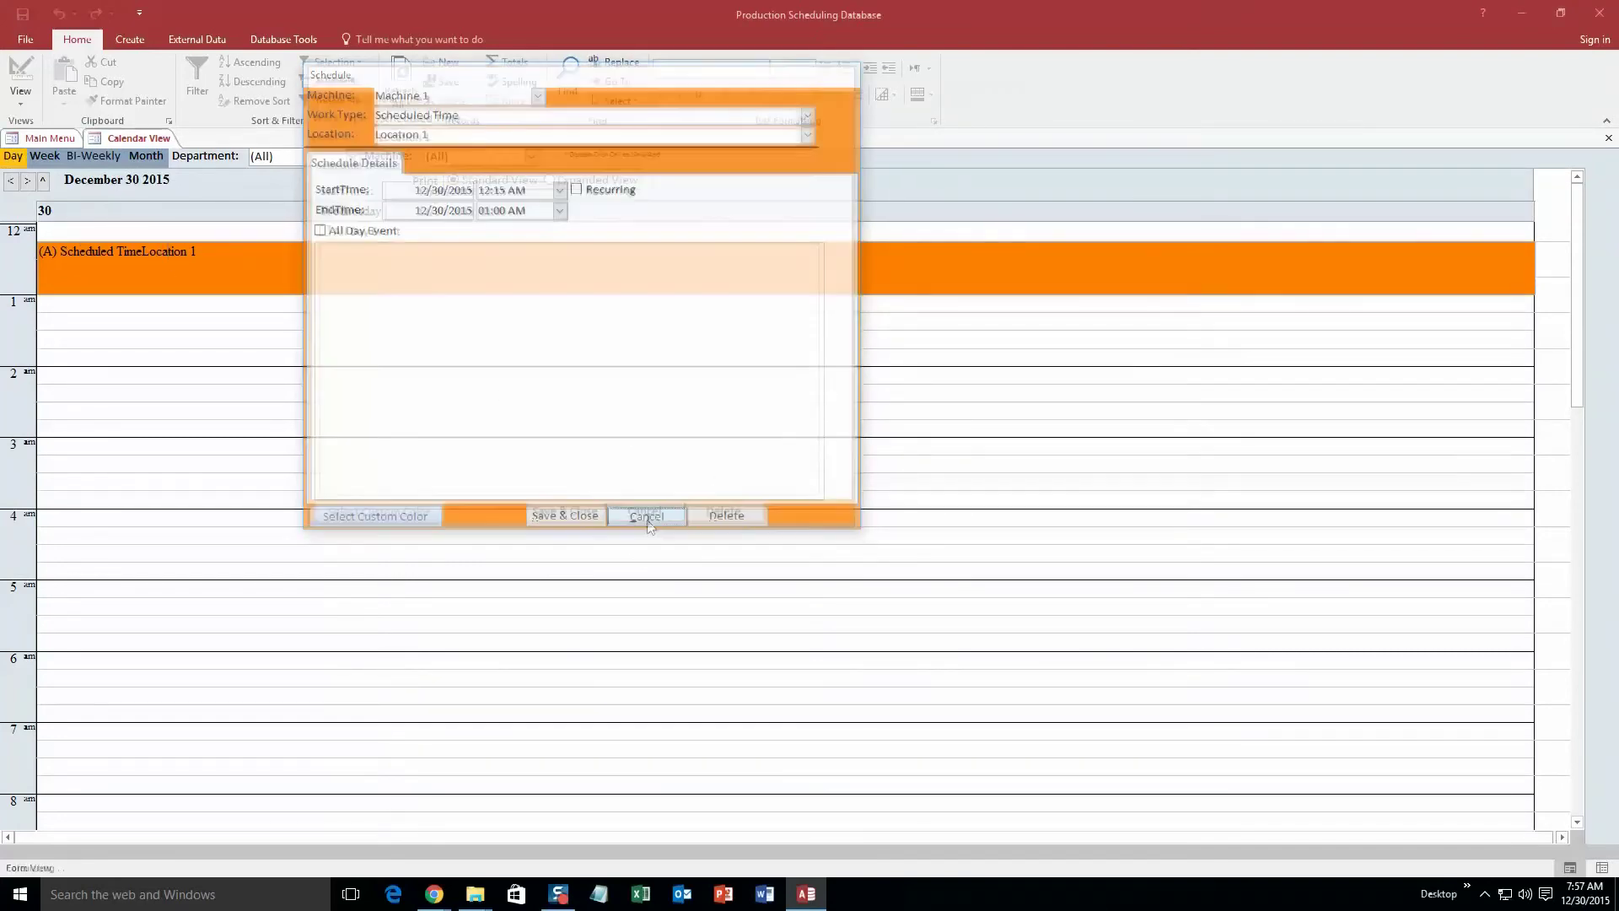
right_click(112, 141)
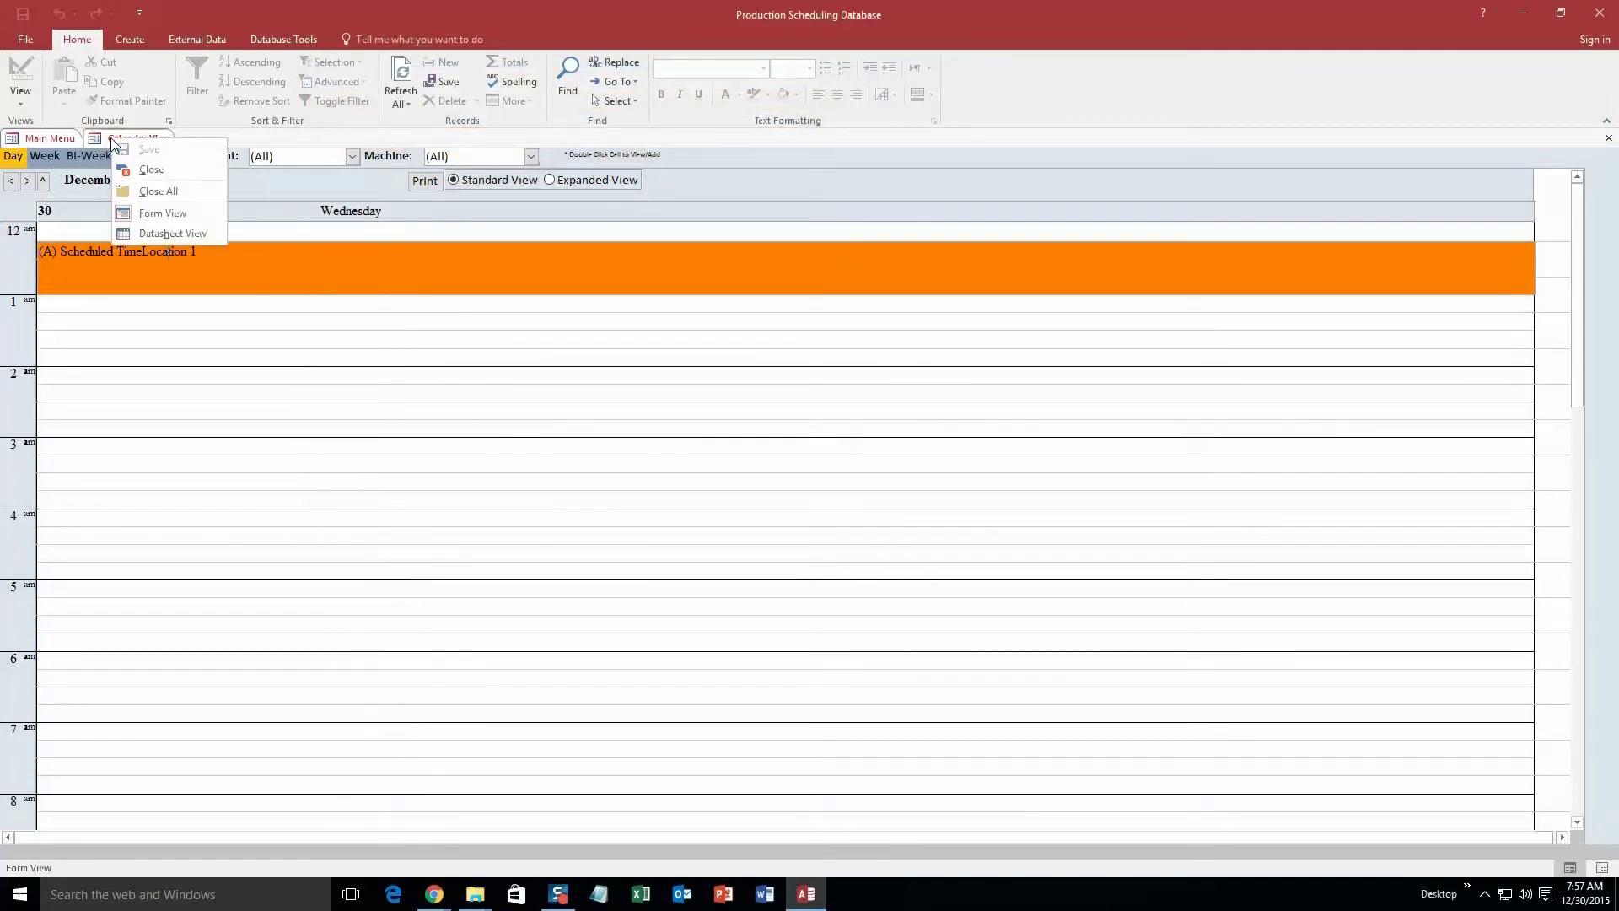
click(157, 165)
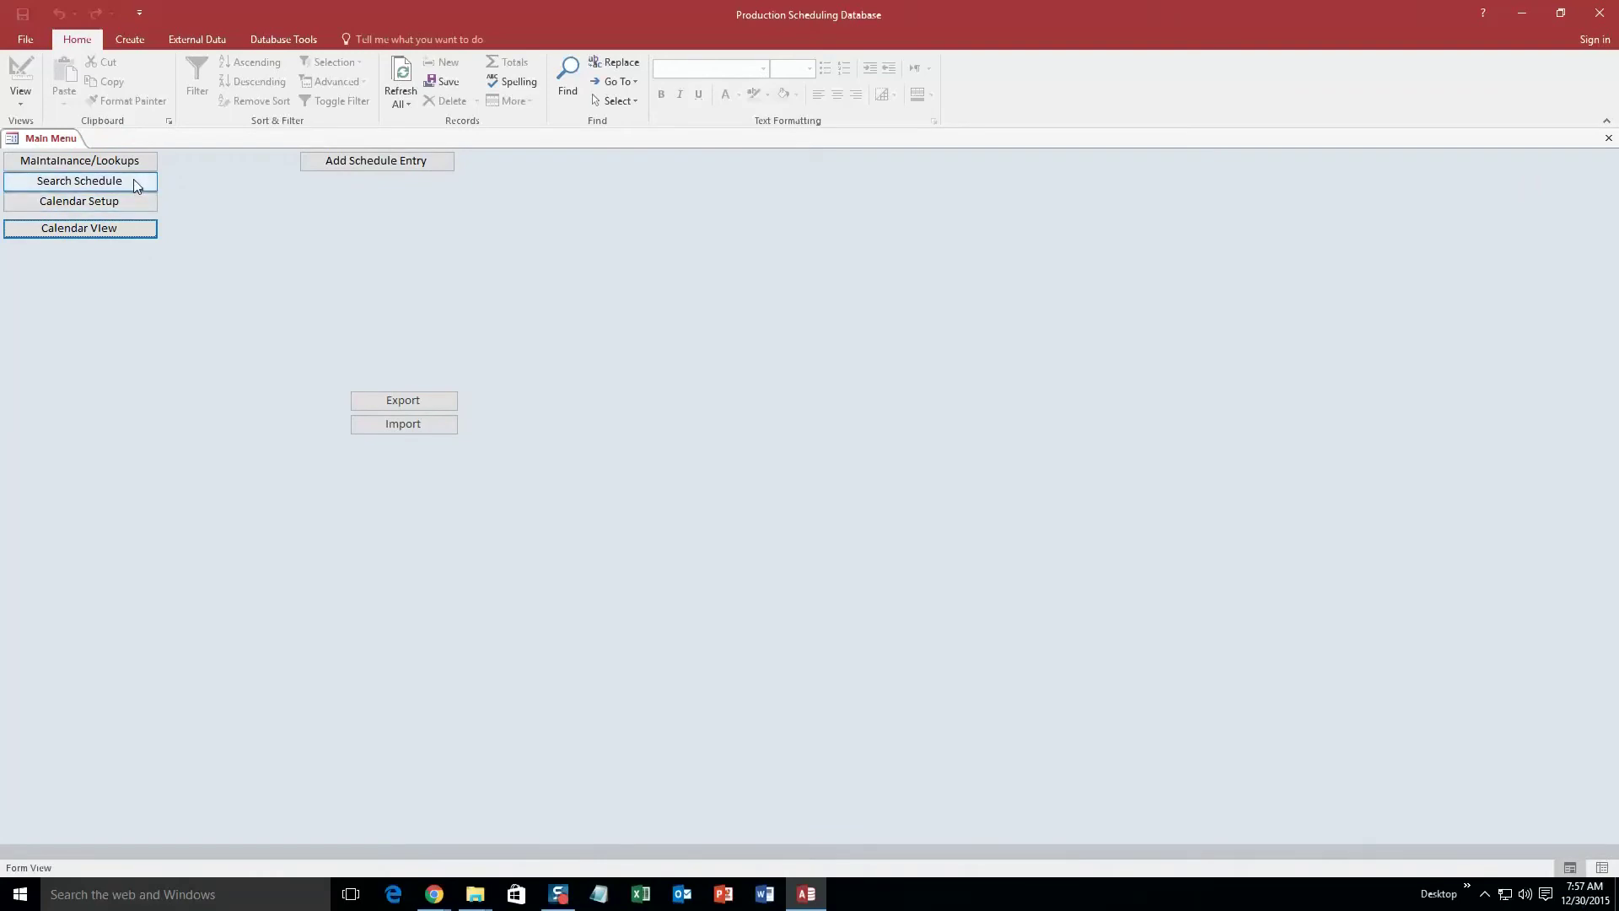
click(135, 183)
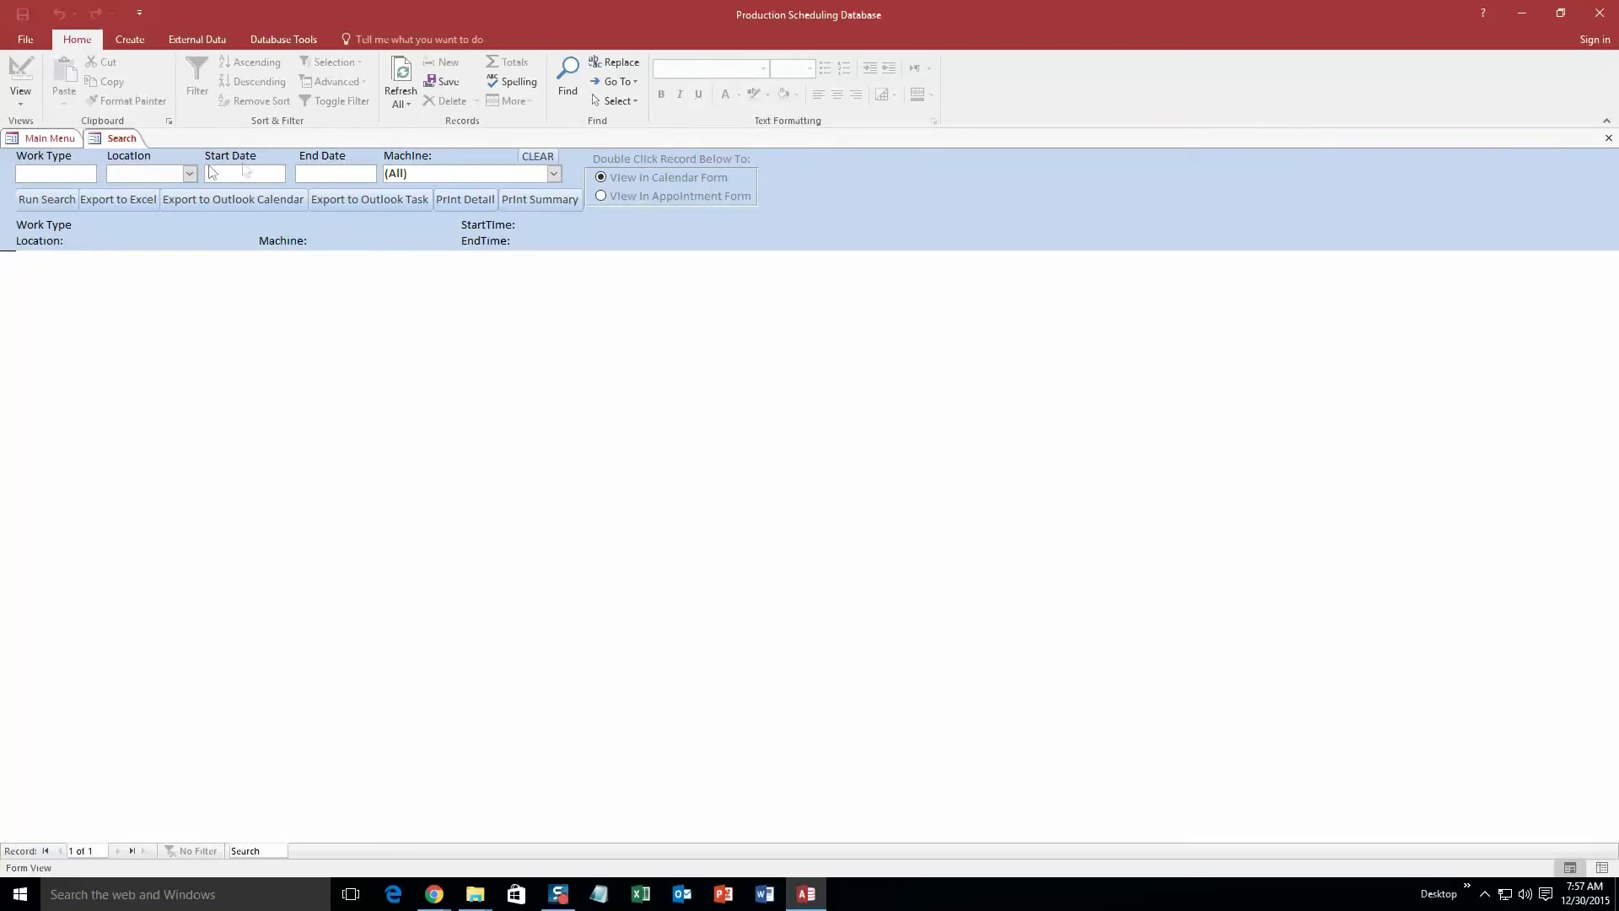
- Search the schedule with start date 12/30/2015, then close the search form
click(253, 173)
click(293, 172)
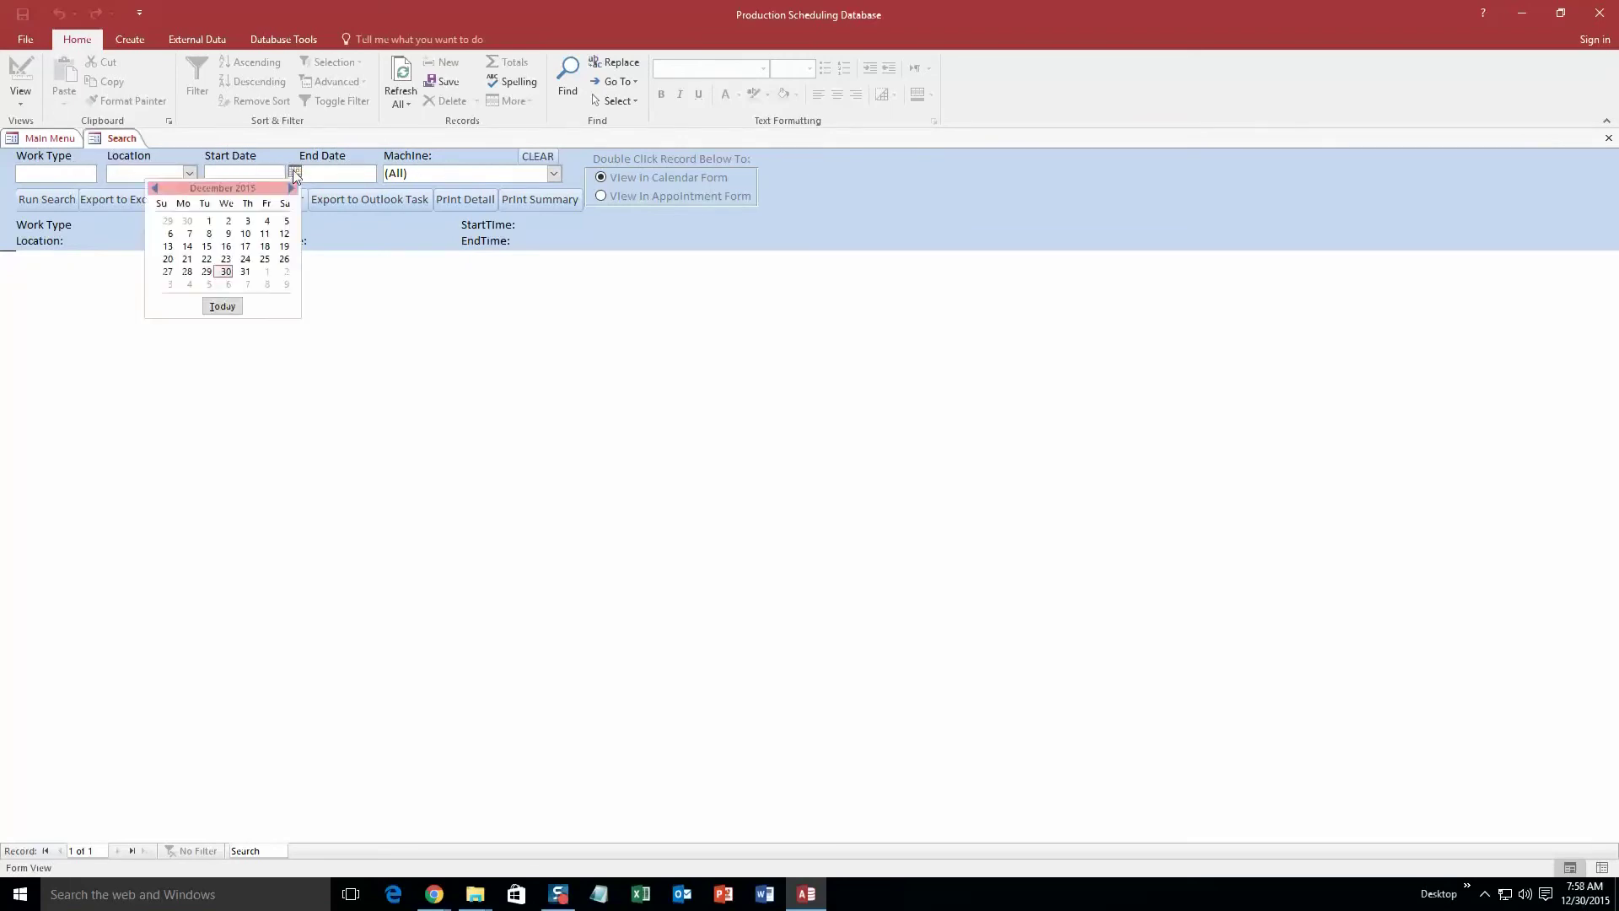
click(223, 304)
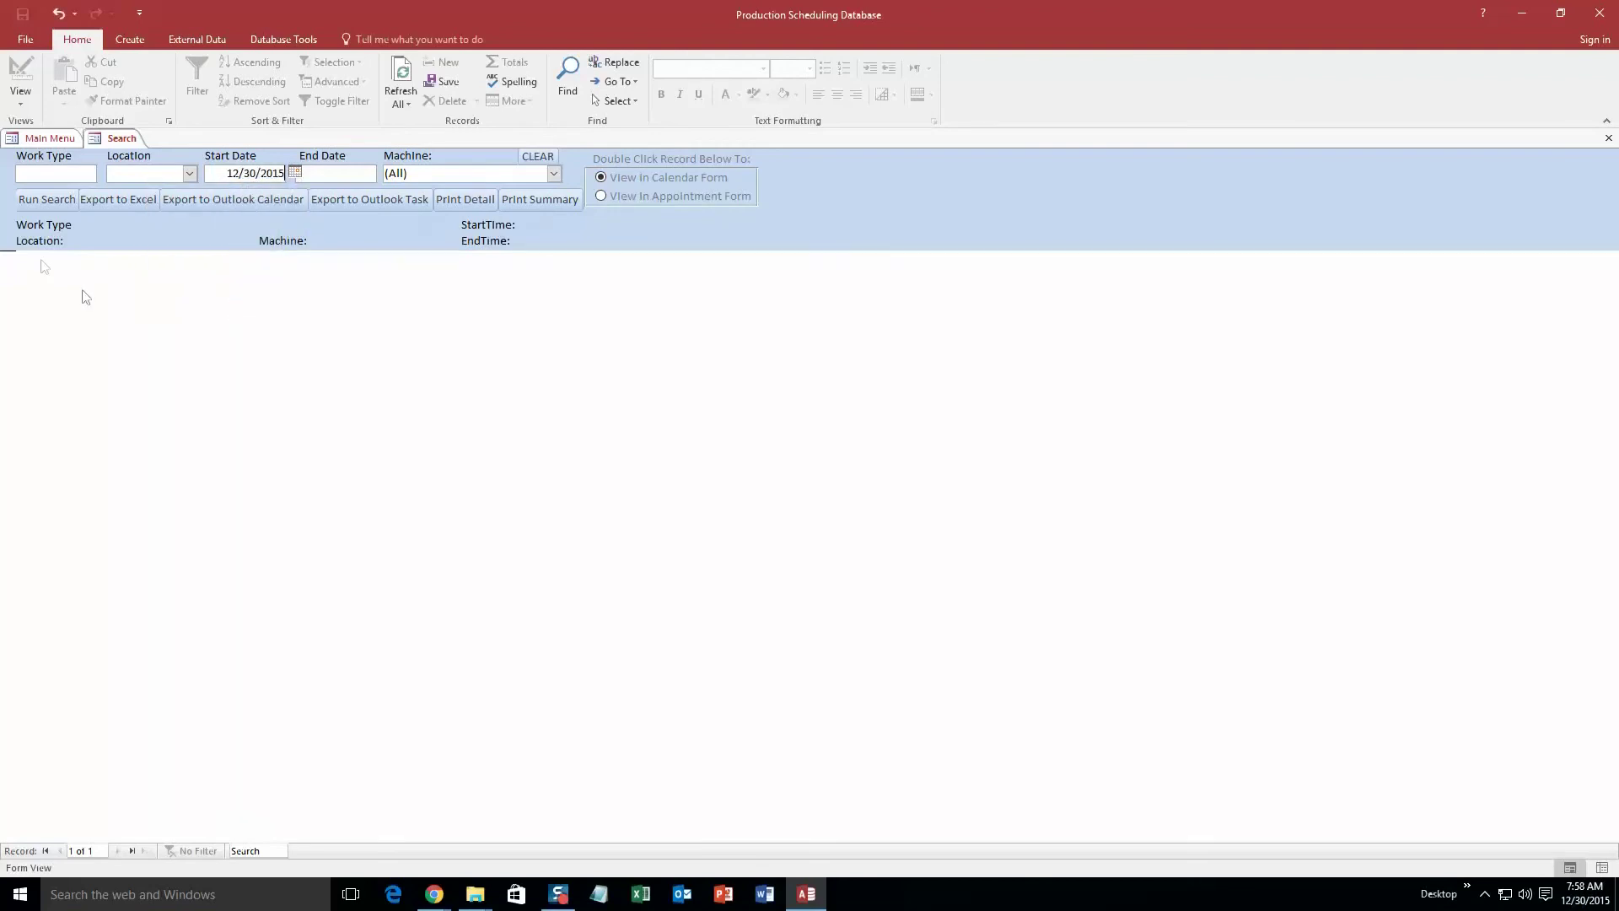
click(54, 201)
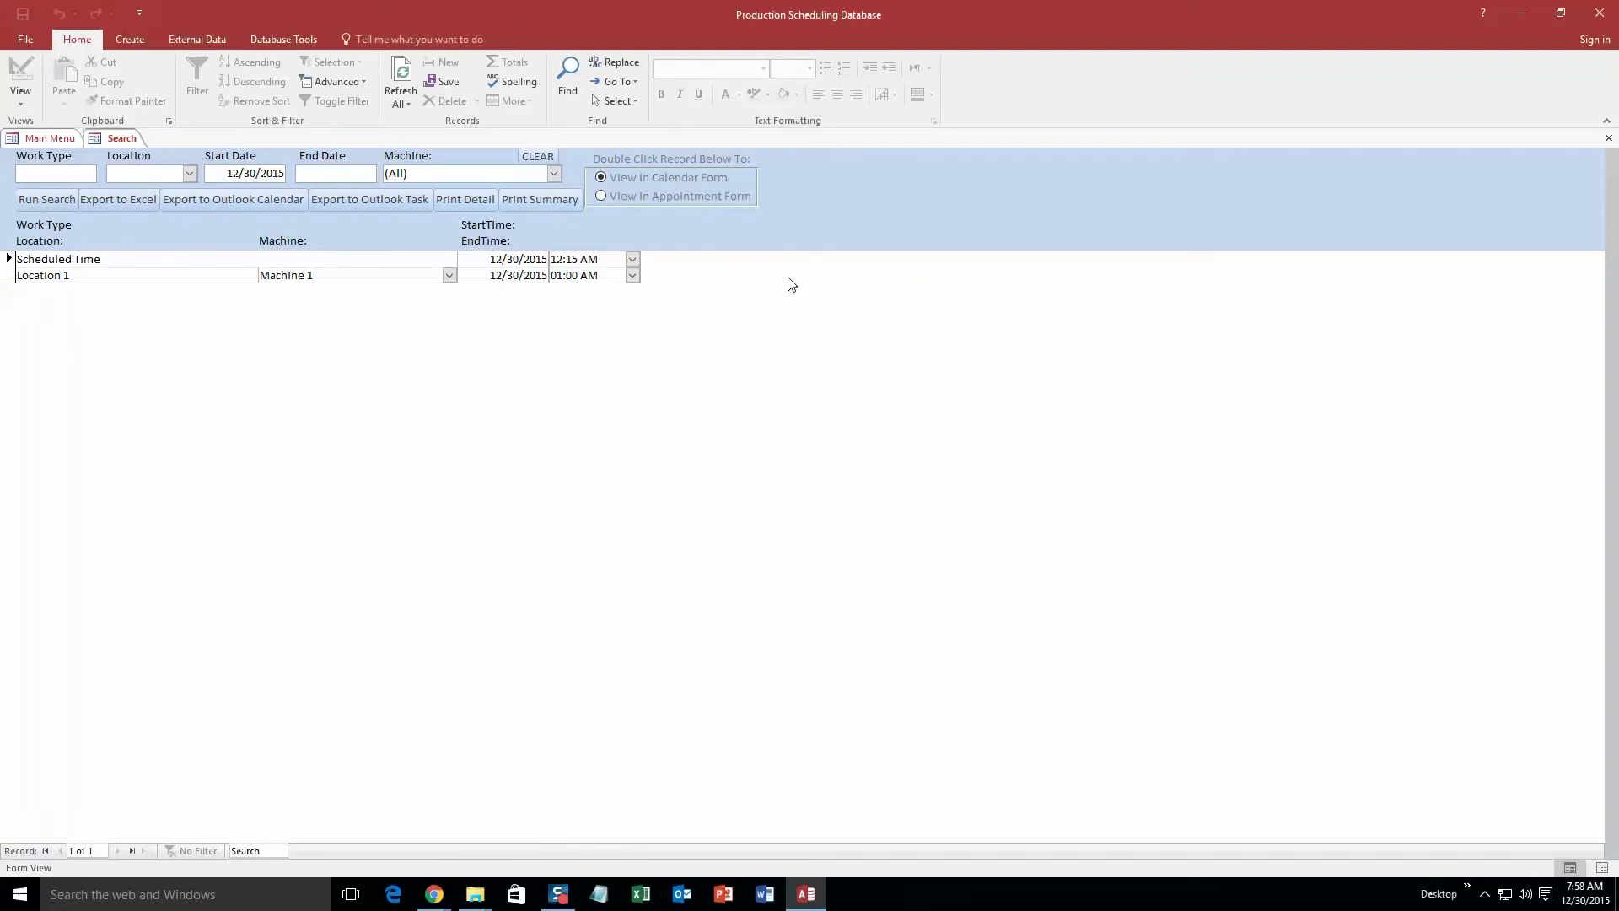
right_click(119, 139)
click(155, 165)
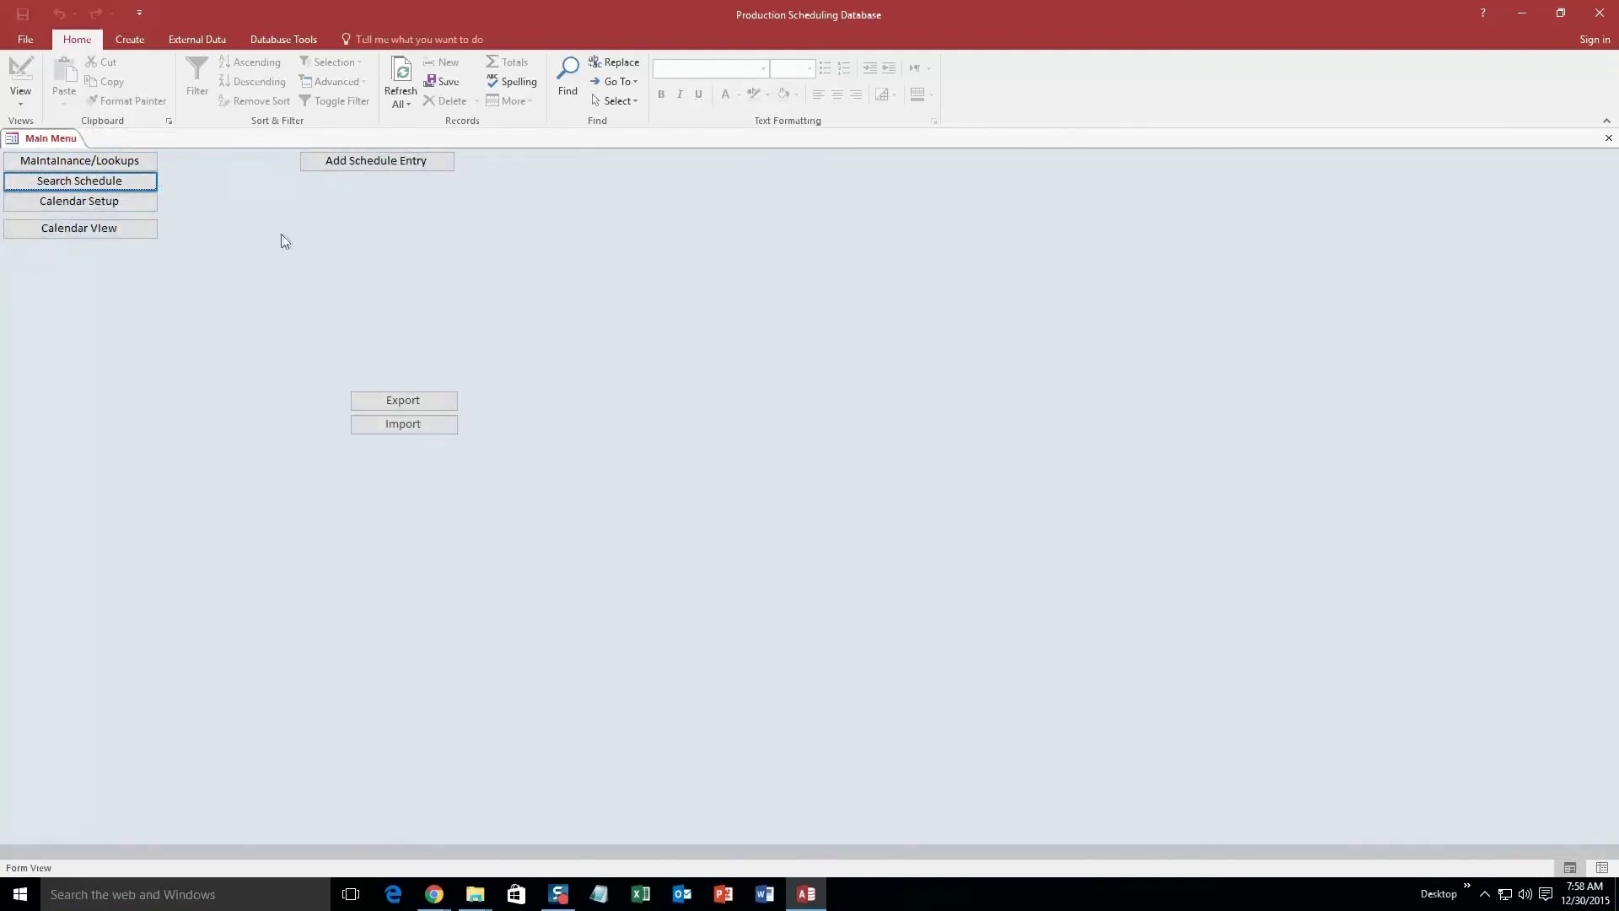